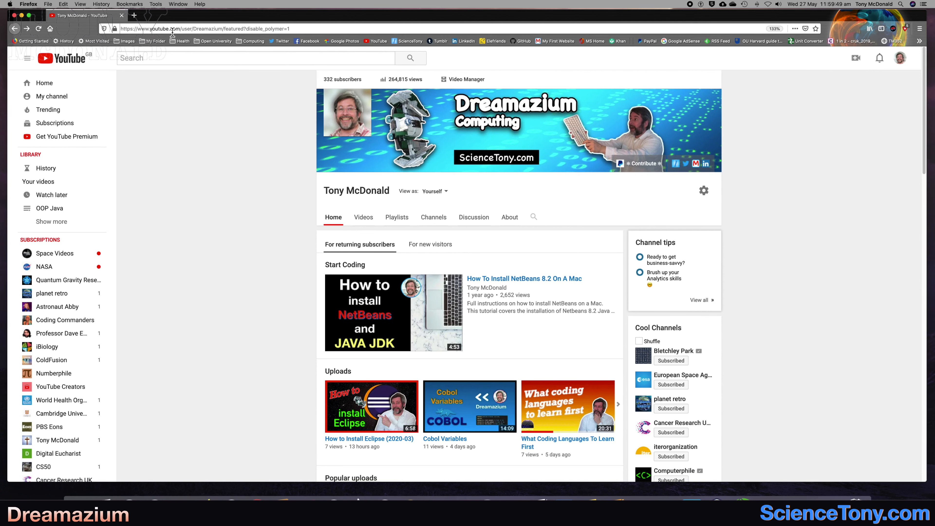
# Search the web for github and open GitHub's sign-up page from the results.
pyautogui.click(172, 28)
pyautogui.write('github')
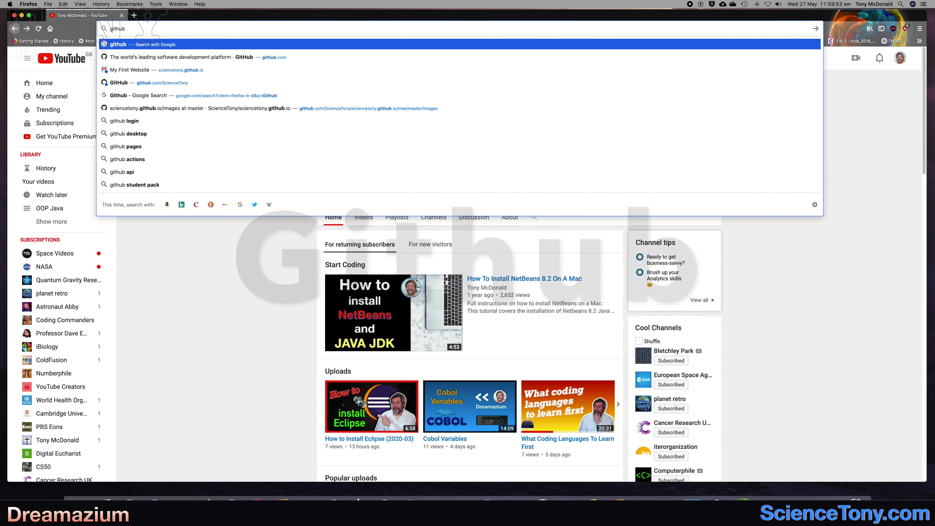
pyautogui.press('Return')
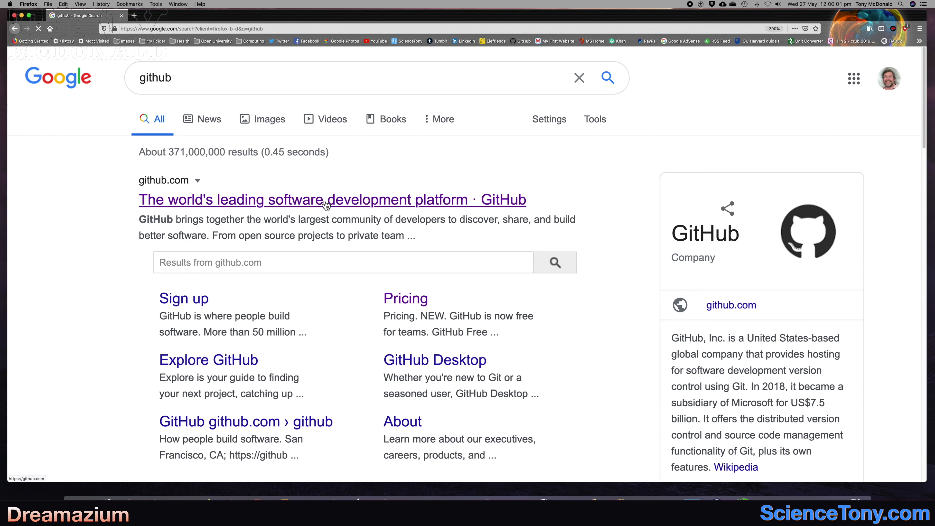
pyautogui.click(179, 299)
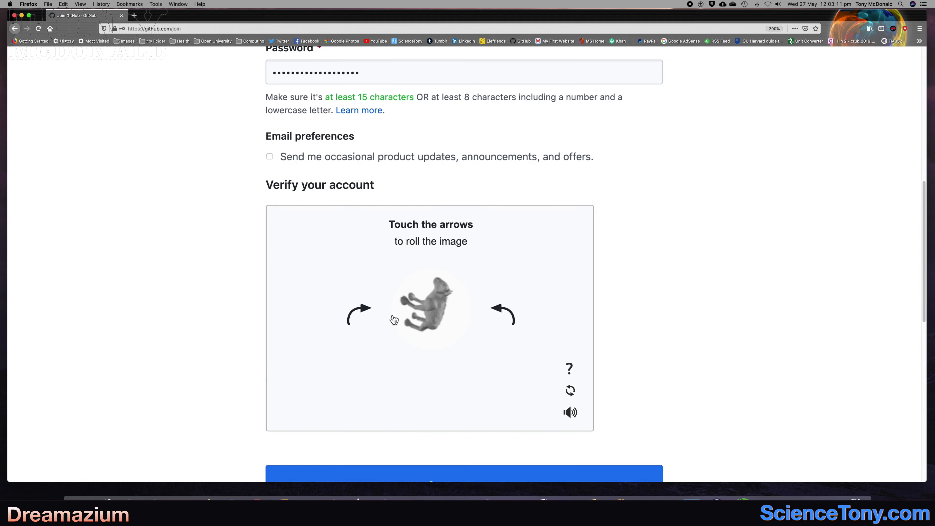
# Rotate the verification image upright and submit it, create the account, and decline to save the login in the browser.
pyautogui.click(499, 313)
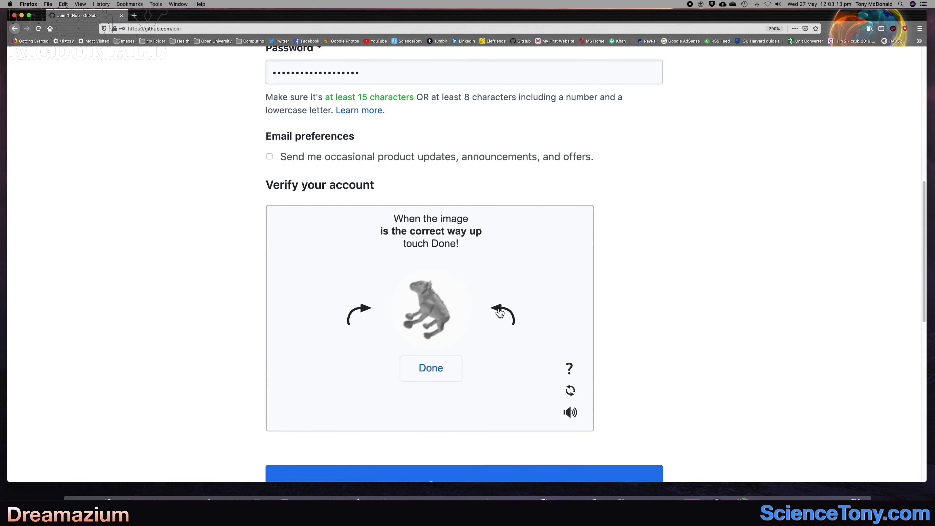
pyautogui.click(436, 370)
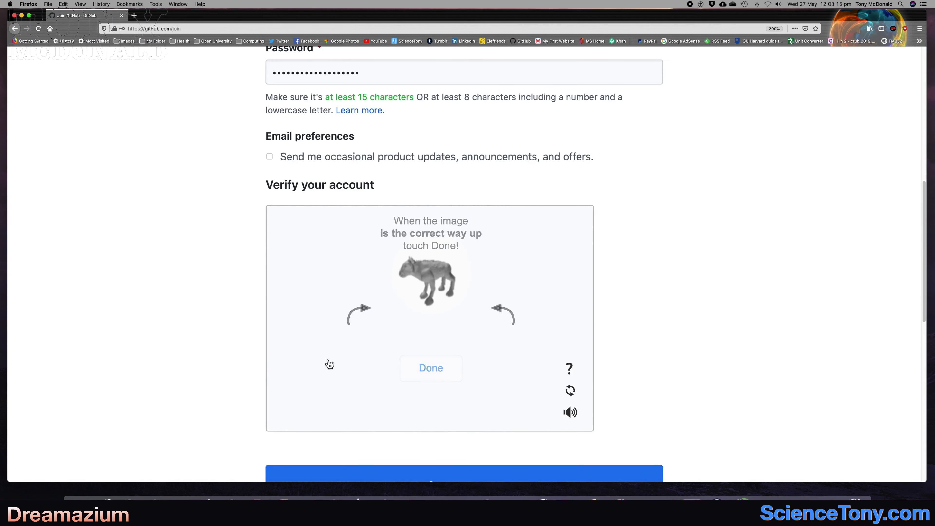
pyautogui.scroll(-4, 217, 339)
pyautogui.scroll(-1, 216, 339)
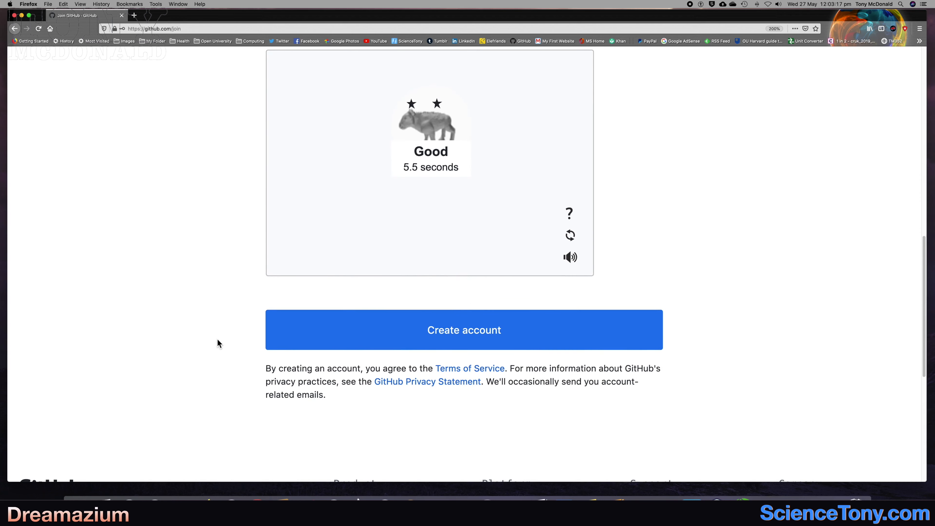
pyautogui.click(454, 333)
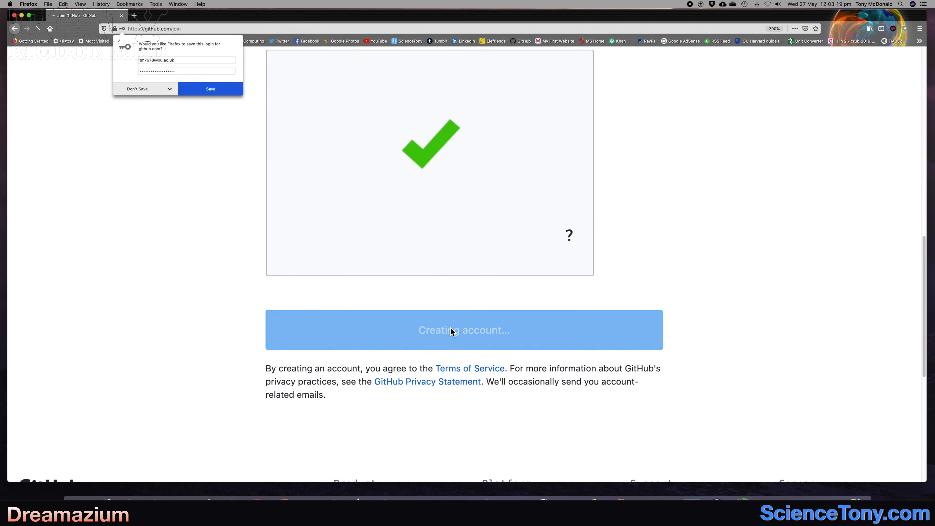
pyautogui.click(133, 89)
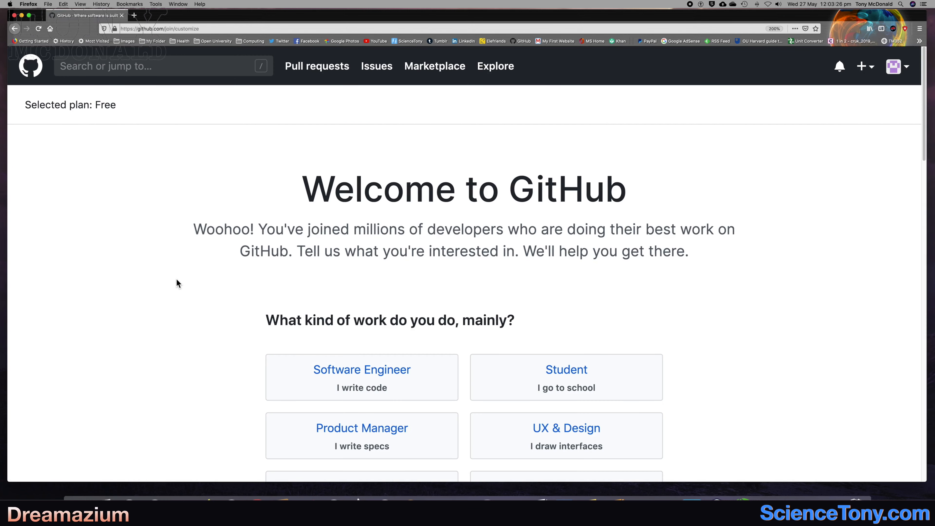
# Answer the welcome survey with Student as the kind of work and A little as programming experience.
pyautogui.scroll(-2, 177, 279)
pyautogui.scroll(-4, 176, 280)
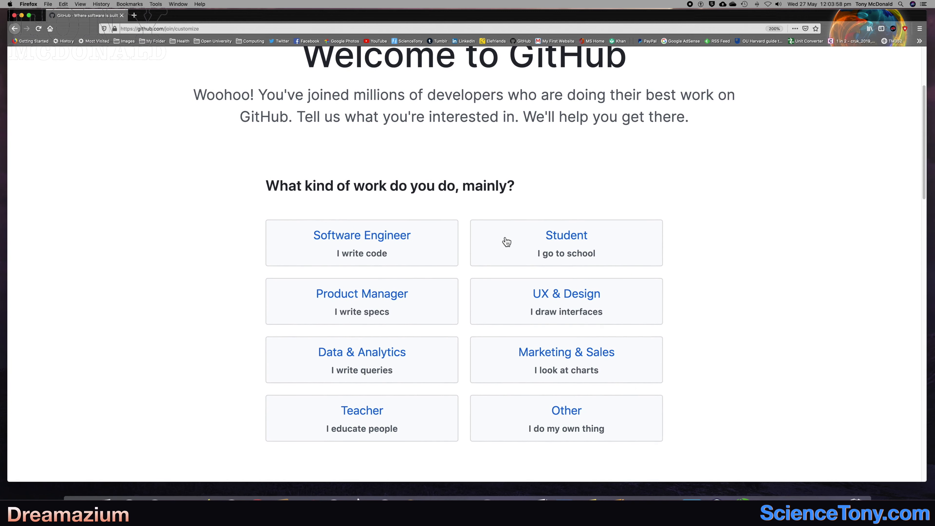
pyautogui.click(506, 242)
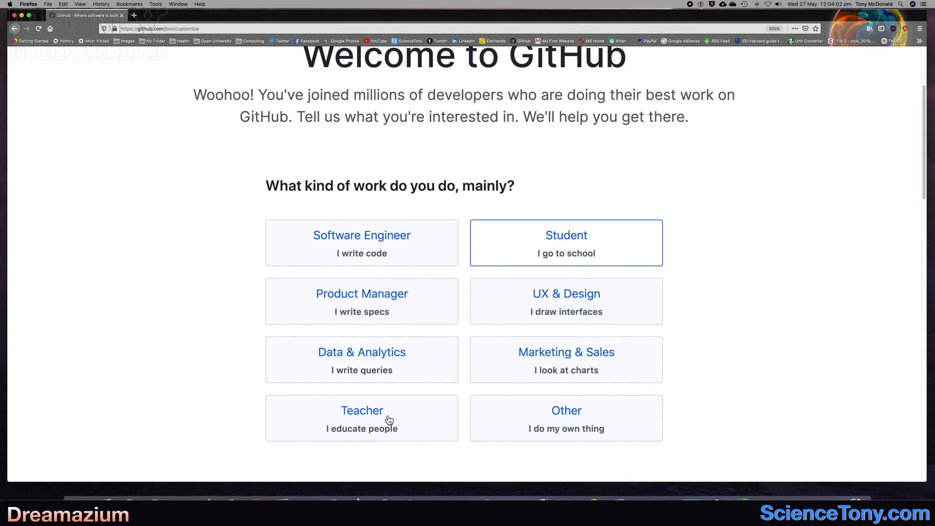
pyautogui.scroll(-10, 459, 409)
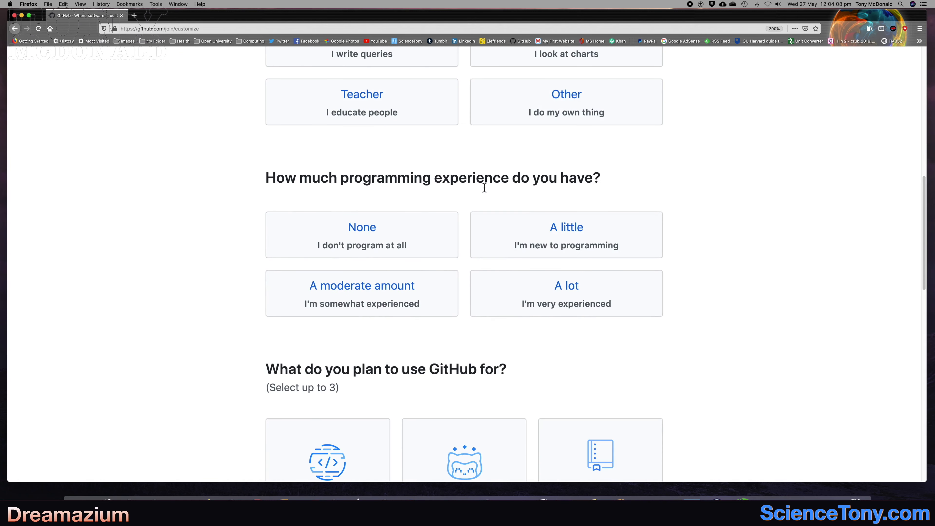
pyautogui.click(501, 239)
# Choose Learn to code and Create a website with GitHub Pages as planned uses, and complete the setup.
pyautogui.scroll(-5, 240, 327)
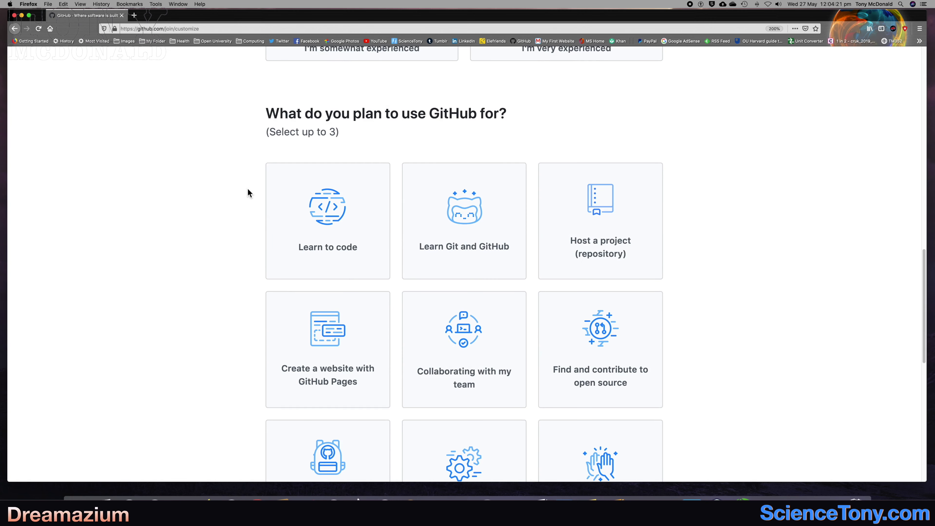
pyautogui.scroll(-2, 248, 189)
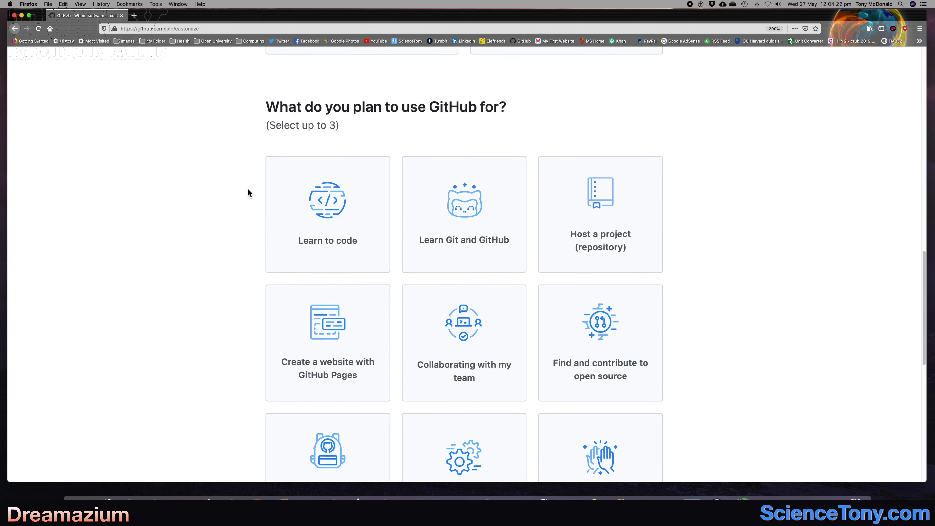
pyautogui.scroll(-2, 248, 189)
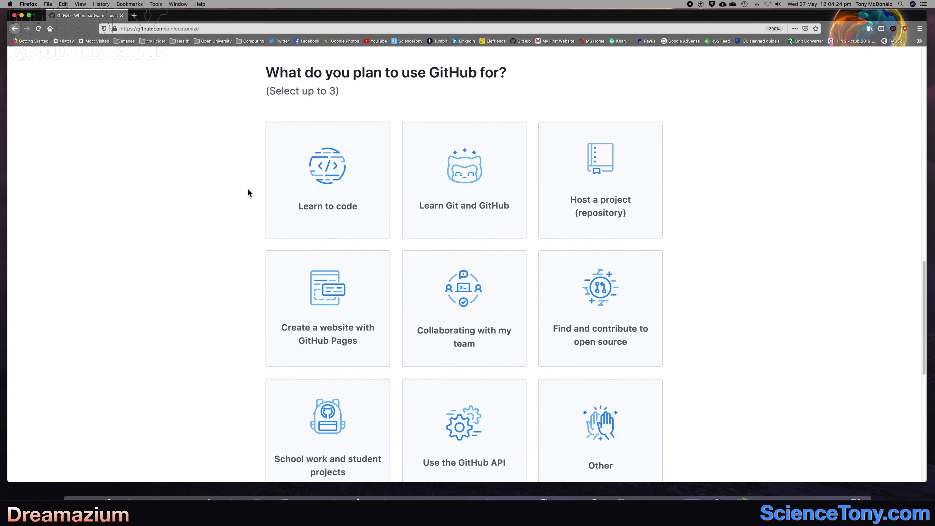
pyautogui.click(326, 169)
pyautogui.scroll(-1, 254, 225)
pyautogui.scroll(-2, 253, 227)
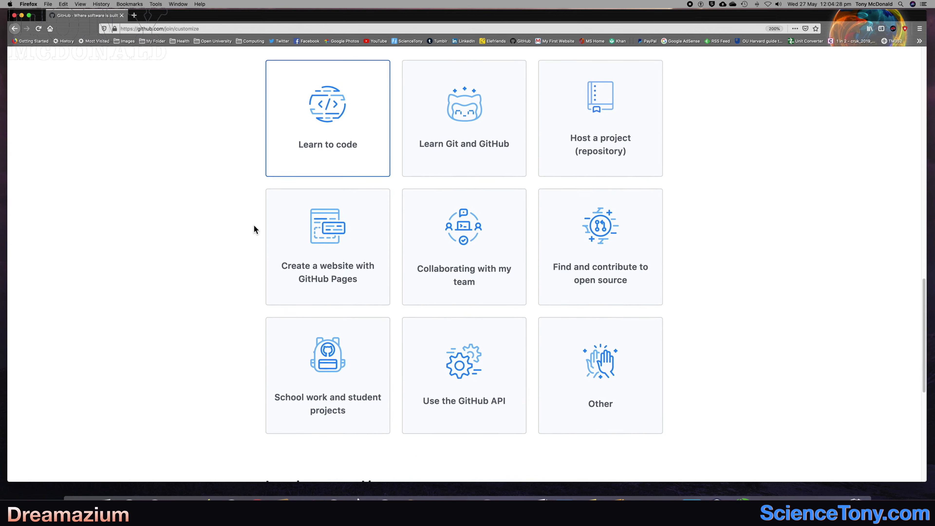
pyautogui.scroll(-2, 247, 227)
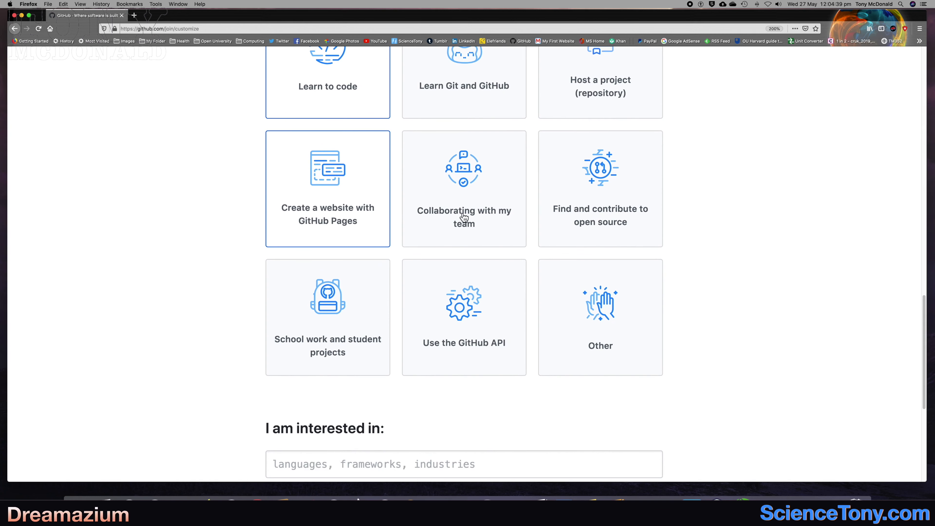
pyautogui.scroll(-8, 225, 294)
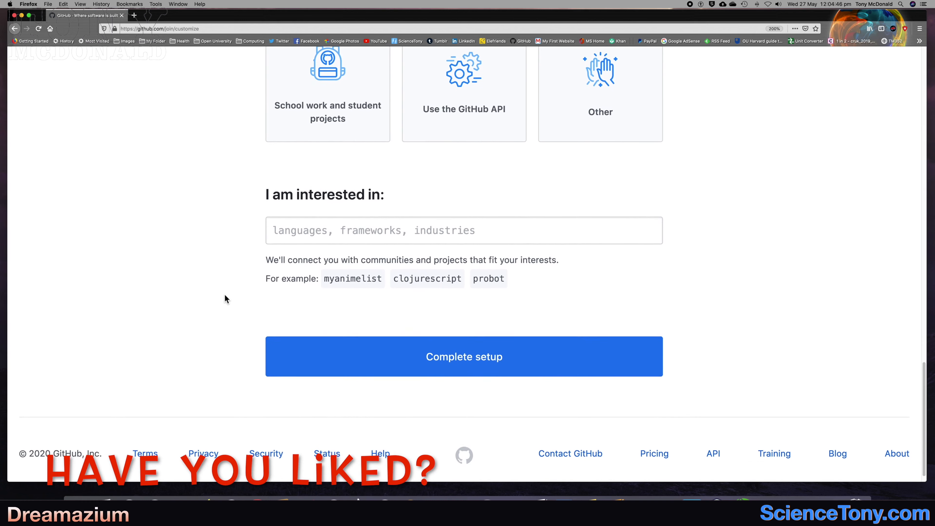
pyautogui.click(453, 344)
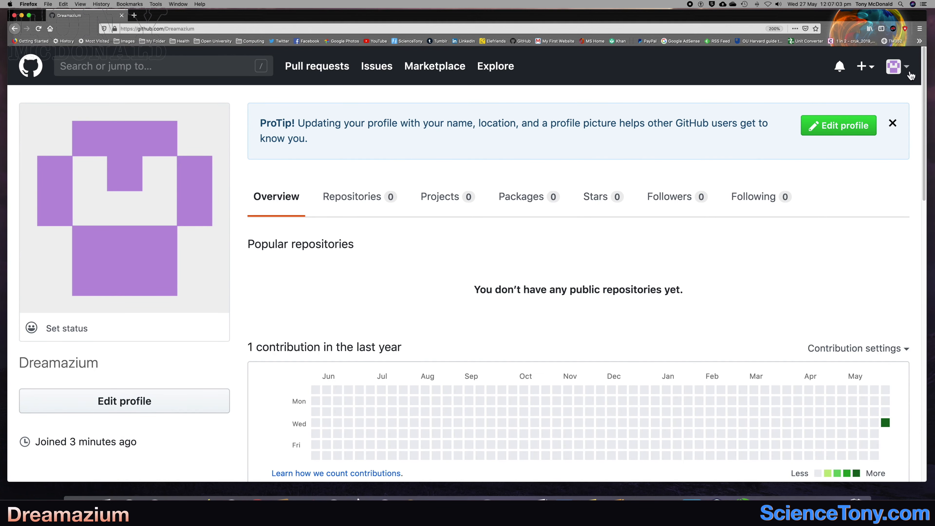
# Open the account's list of repositories and start creating a new repository.
pyautogui.click(910, 74)
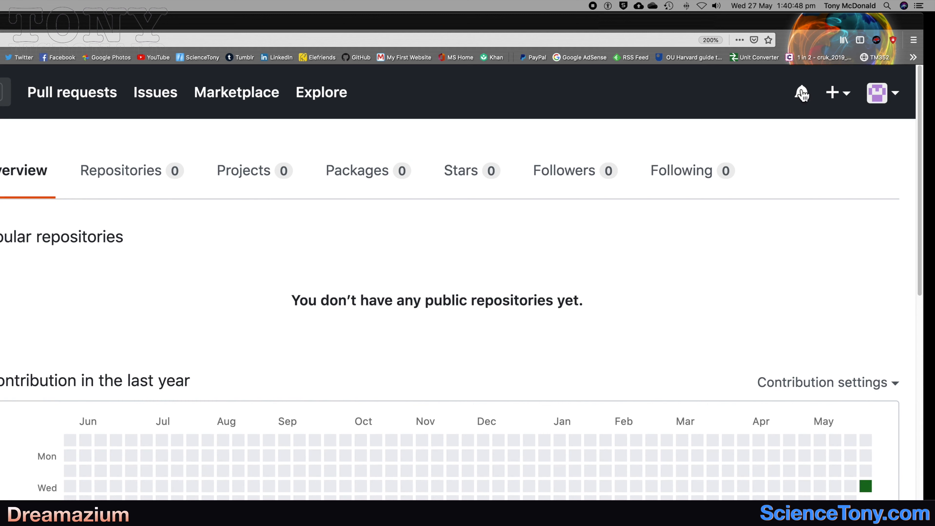
pyautogui.click(895, 97)
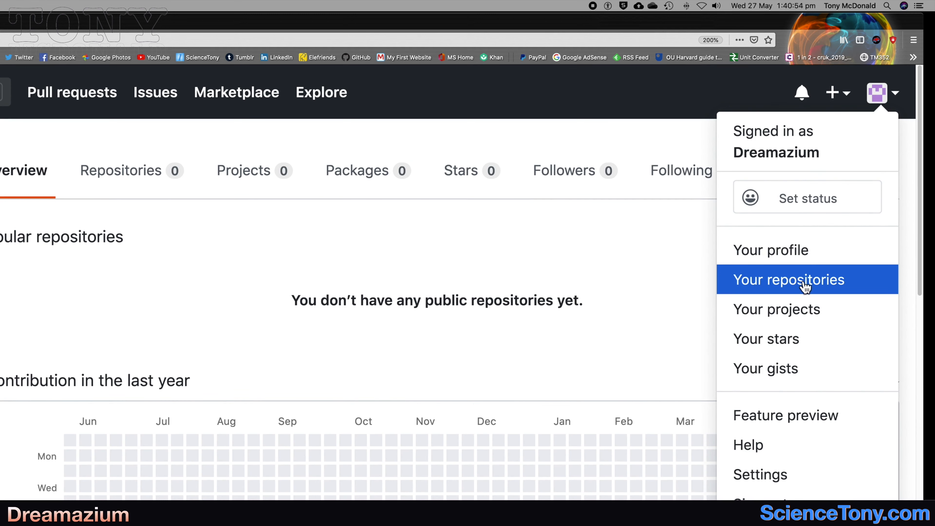
pyautogui.click(862, 280)
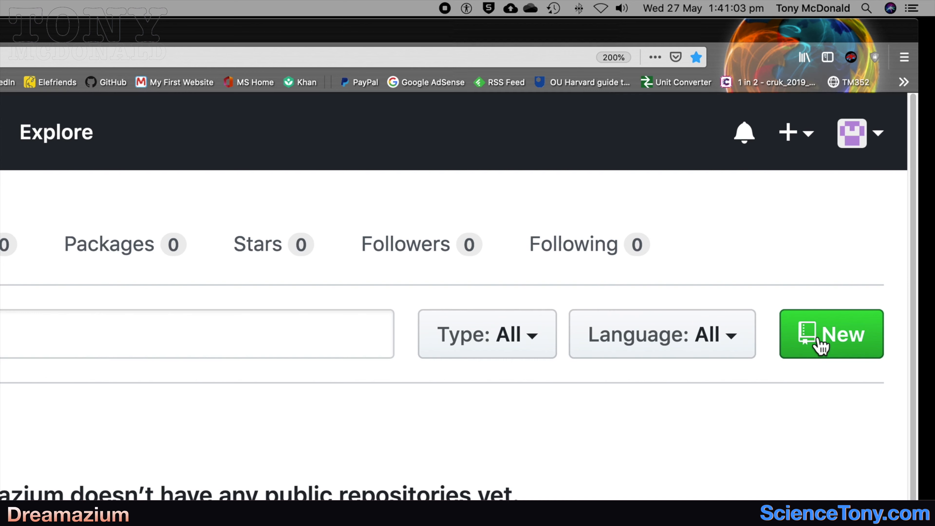
pyautogui.click(876, 170)
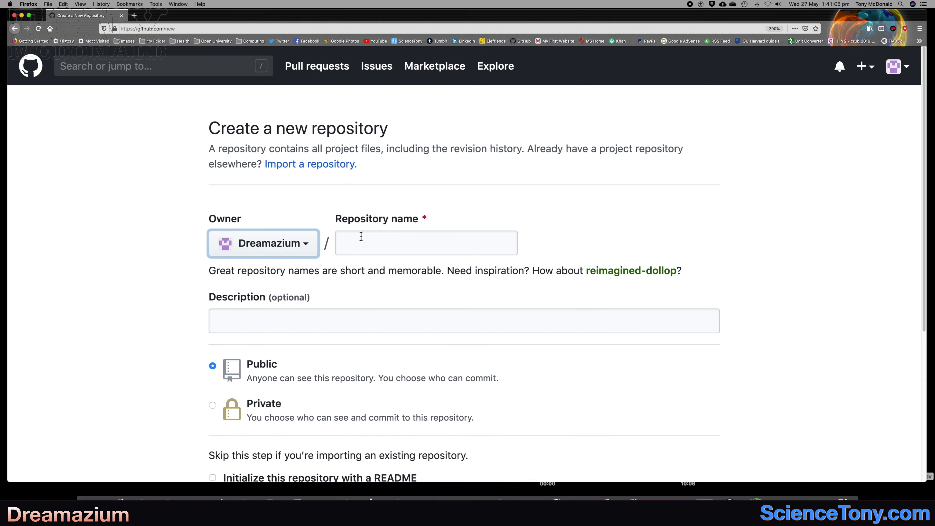
# Name the new repository my-webpage and give it the description "A webpage".
pyautogui.click(357, 248)
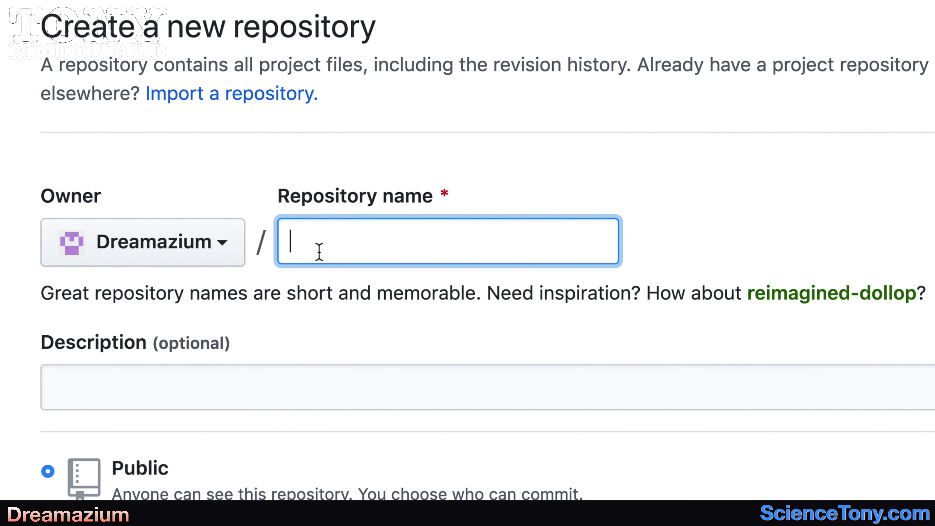
pyautogui.write('my-w')
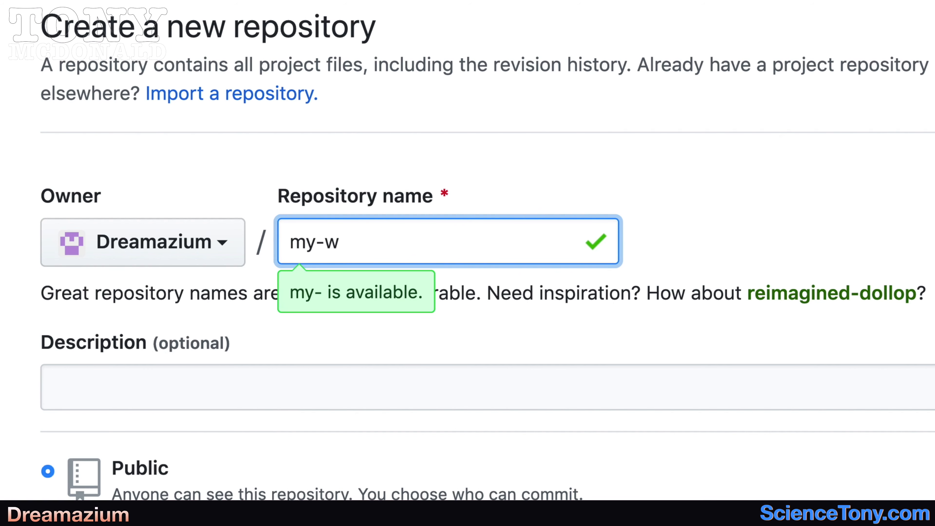
pyautogui.write('ebpage')
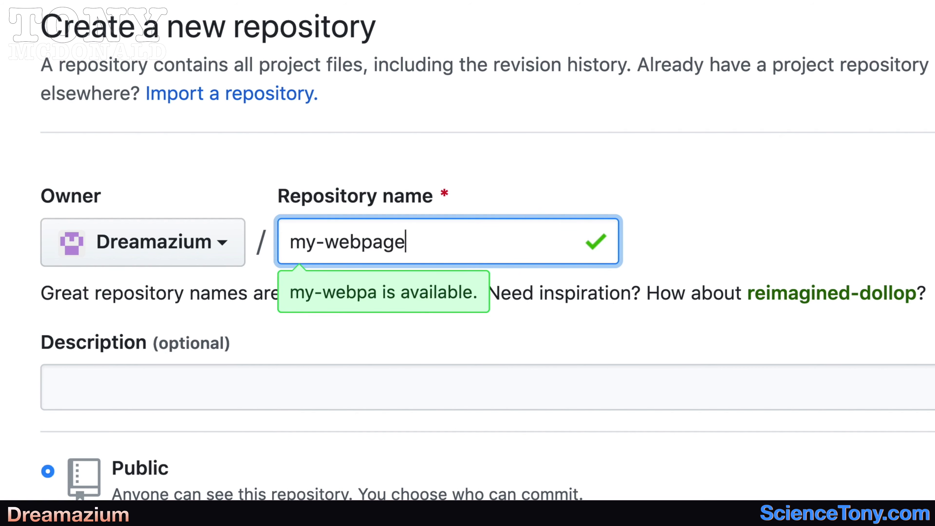
pyautogui.click(80, 396)
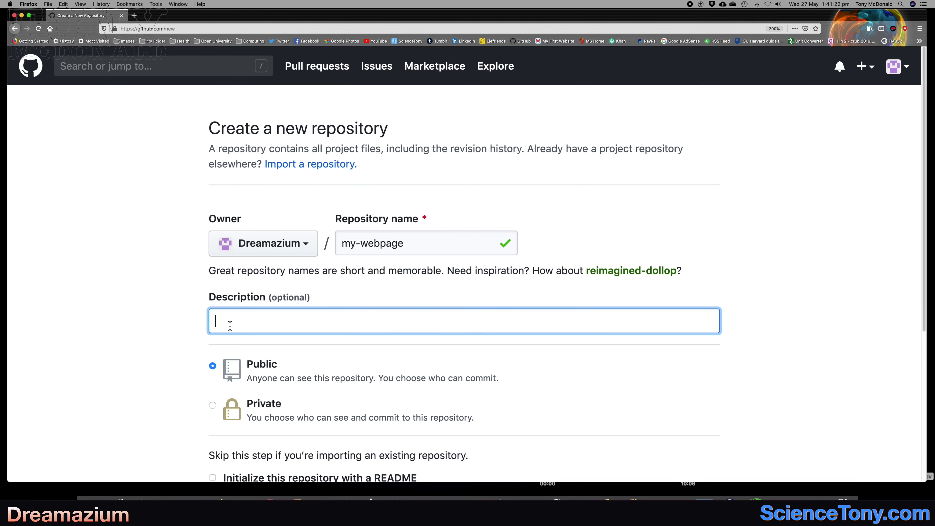
pyautogui.write('A web page')
pyautogui.click(250, 321)
pyautogui.press('BackSpace')
# Set the repository to be initialized with a README and create it.
pyautogui.scroll(-3, 189, 379)
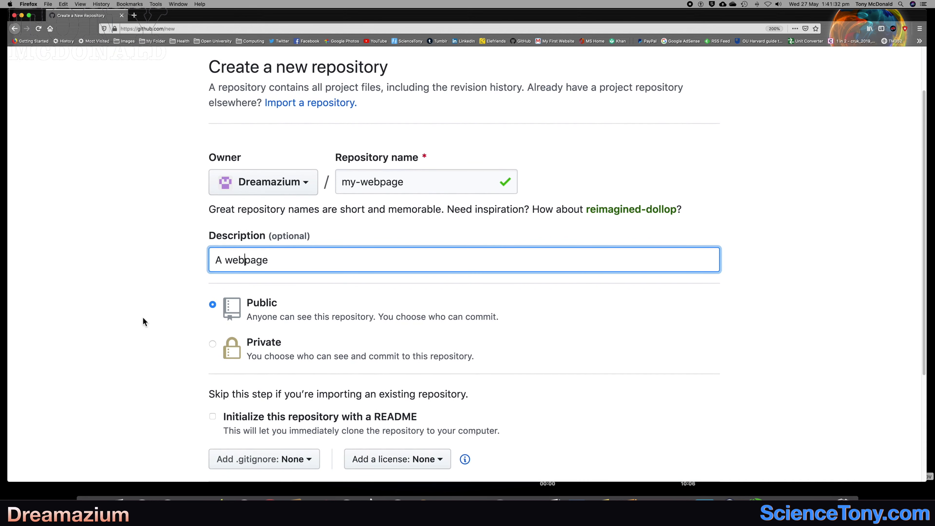
pyautogui.scroll(-5, 176, 351)
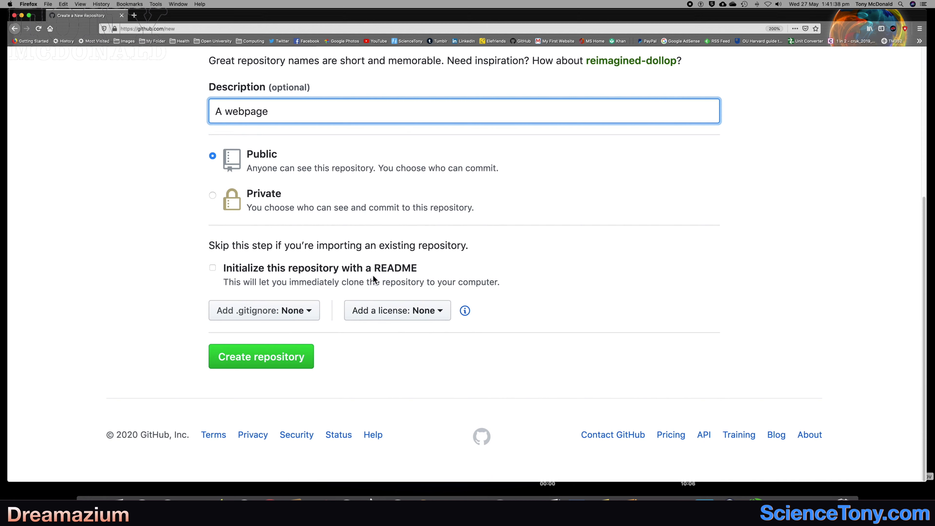
pyautogui.click(213, 268)
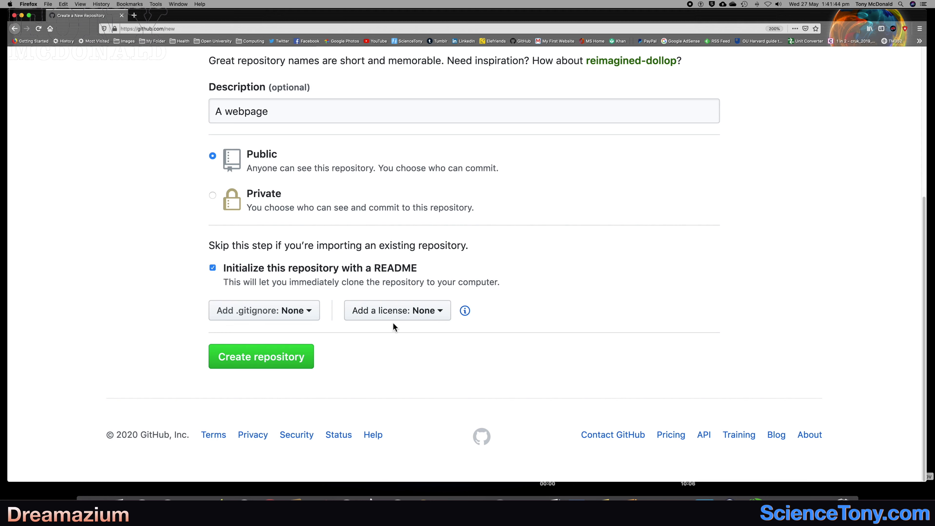
pyautogui.click(297, 362)
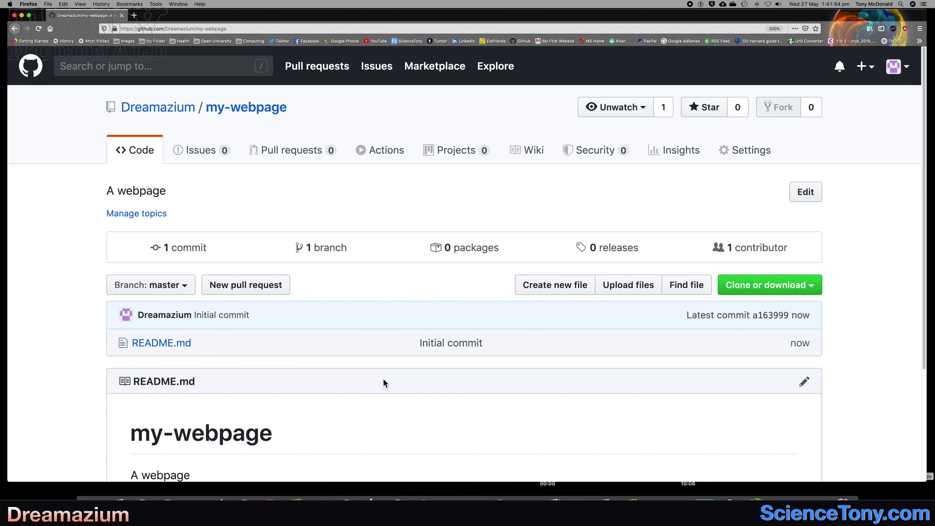
# Start a new file in the my-webpage repository, name it index.html and place the cursor in its content area.
pyautogui.scroll(-5, 384, 379)
pyautogui.scroll(1, 383, 378)
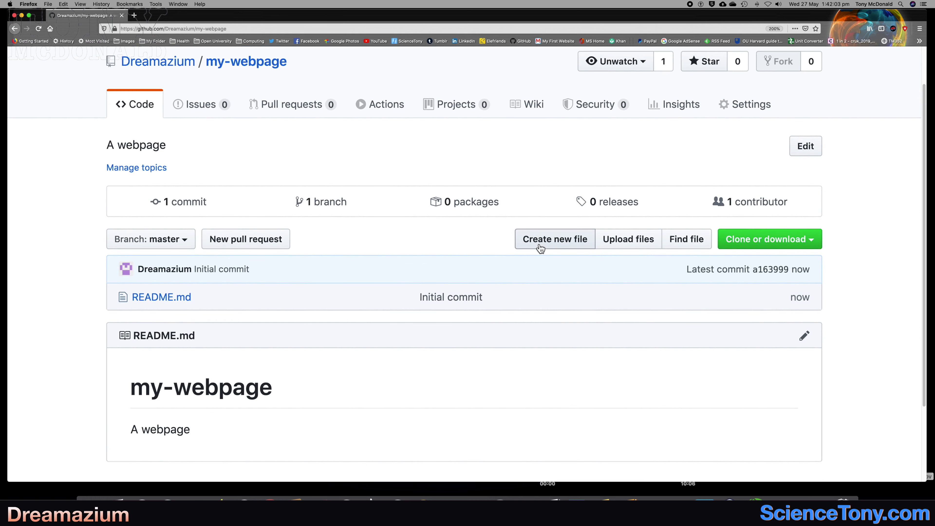
pyautogui.click(540, 247)
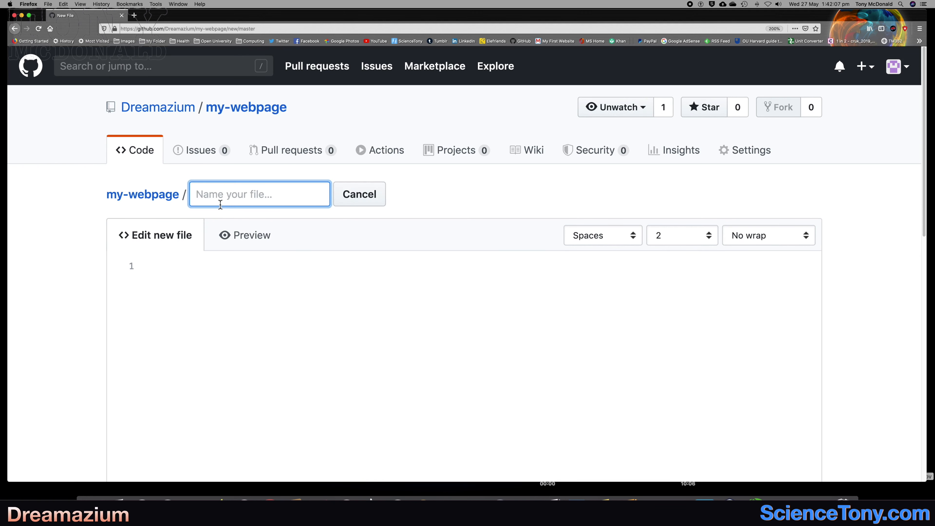
pyautogui.write('index.h')
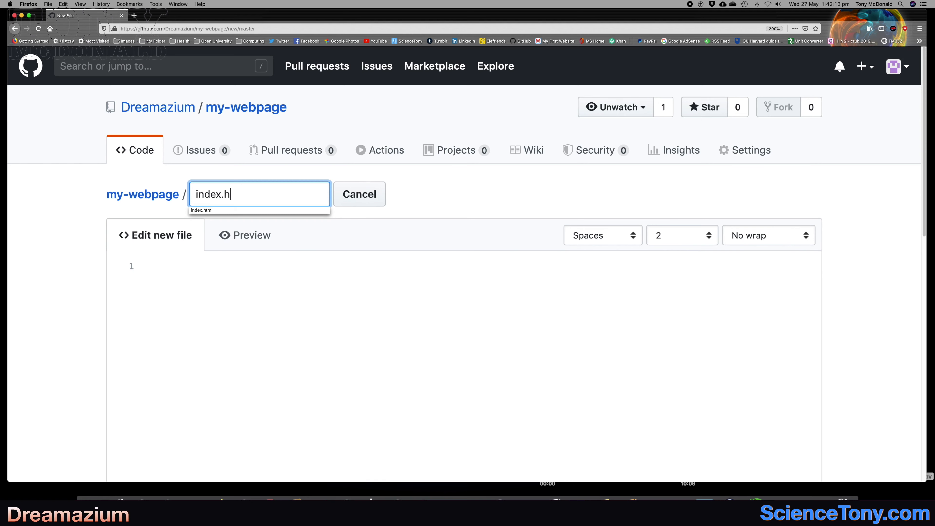
pyautogui.write('tm')
pyautogui.click(217, 388)
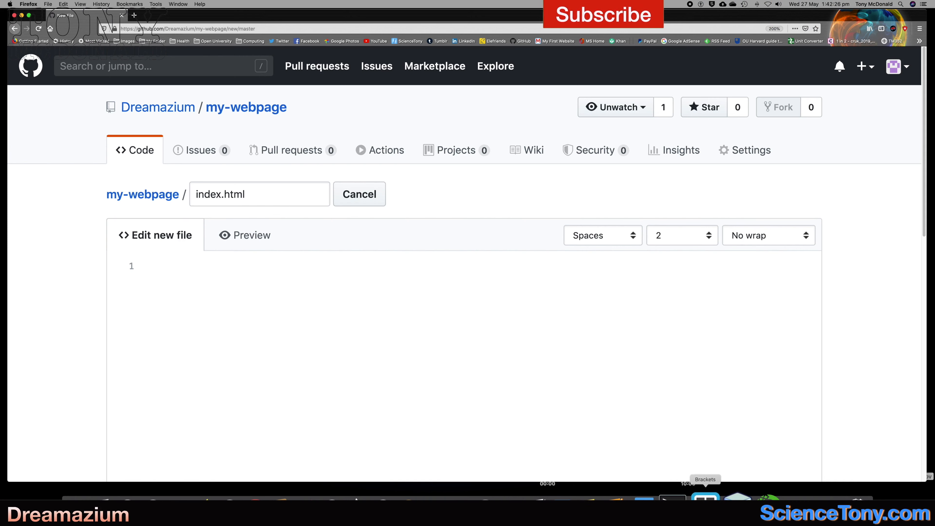
# Switch to Brackets, copy all the HTML code of Web-template1.html and paste it into the new index.html file on GitHub.
pyautogui.click(705, 501)
pyautogui.click(257, 126)
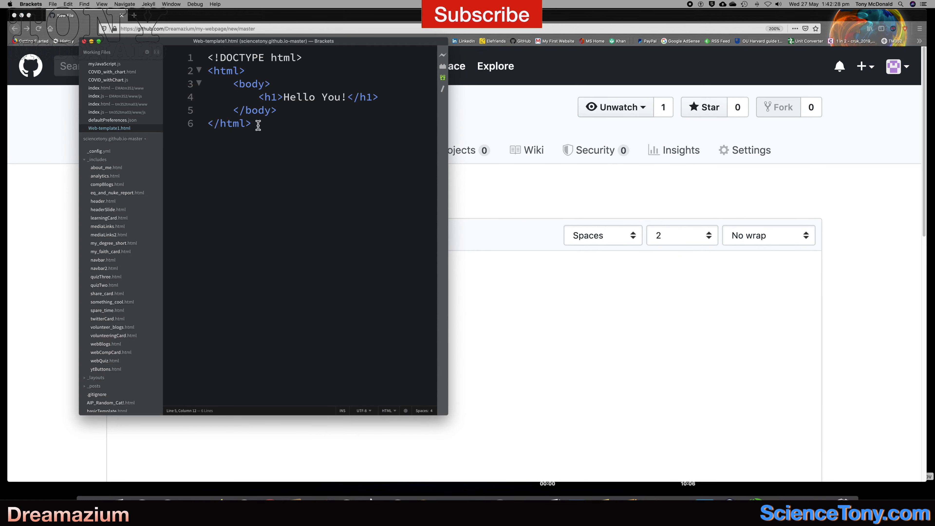
pyautogui.moveTo(257, 125); pyautogui.dragTo(209, 60)
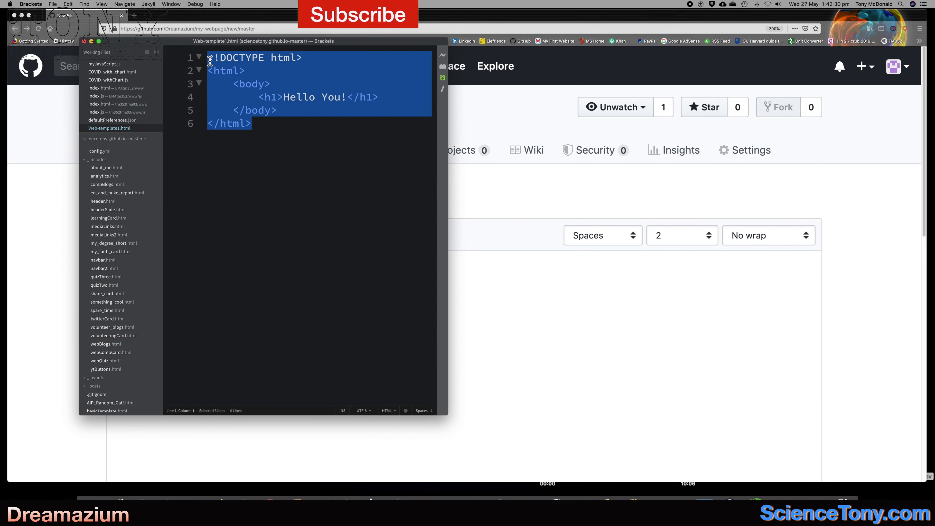
pyautogui.press('super+c')
pyautogui.click(495, 374)
pyautogui.press('super+v')
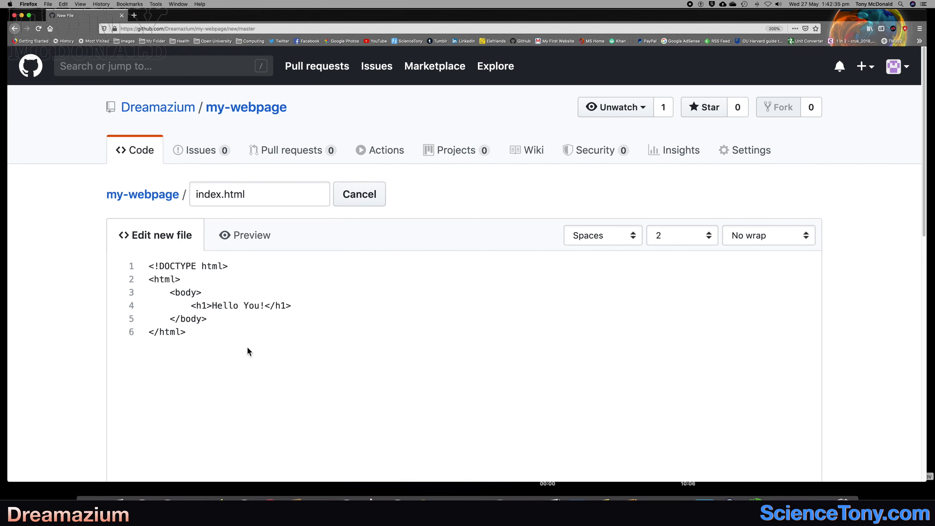
# Commit the new index.html file directly to the master branch.
pyautogui.scroll(-5, 246, 347)
pyautogui.scroll(-9, 97, 387)
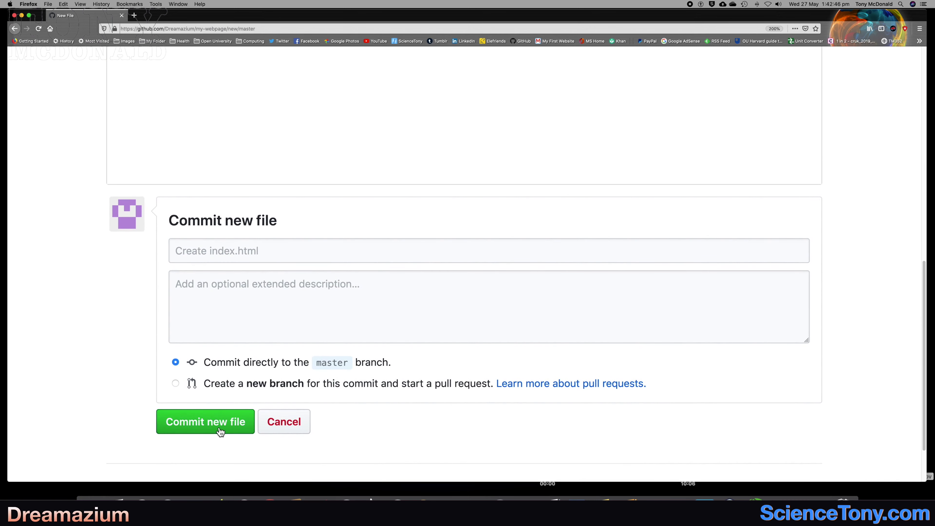
pyautogui.click(220, 431)
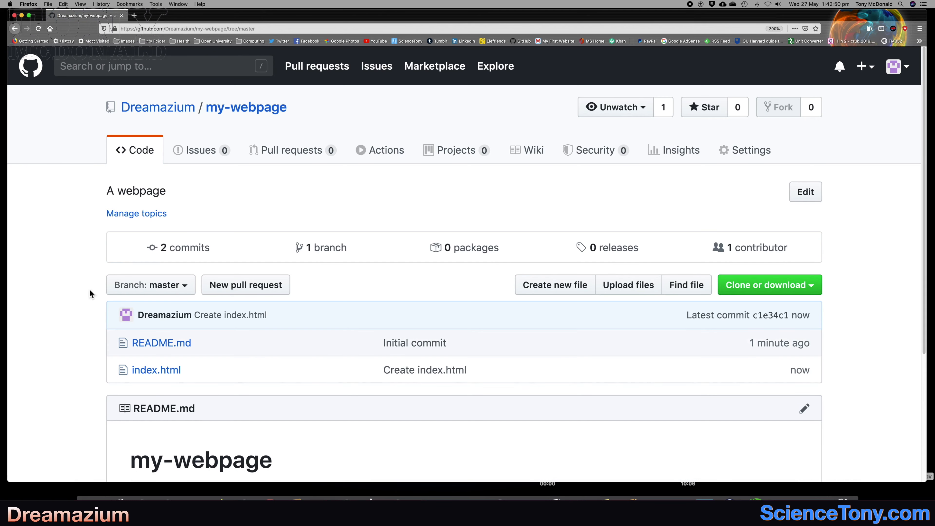
# Look over the my-webpage repository's file list and open the repository's settings.
pyautogui.scroll(-3, 73, 267)
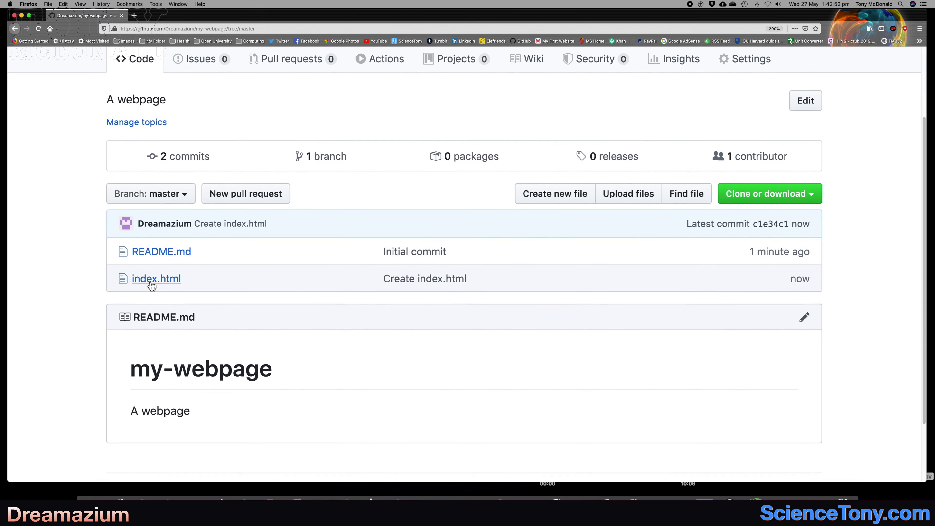
pyautogui.scroll(1, 85, 331)
pyautogui.scroll(4, 85, 331)
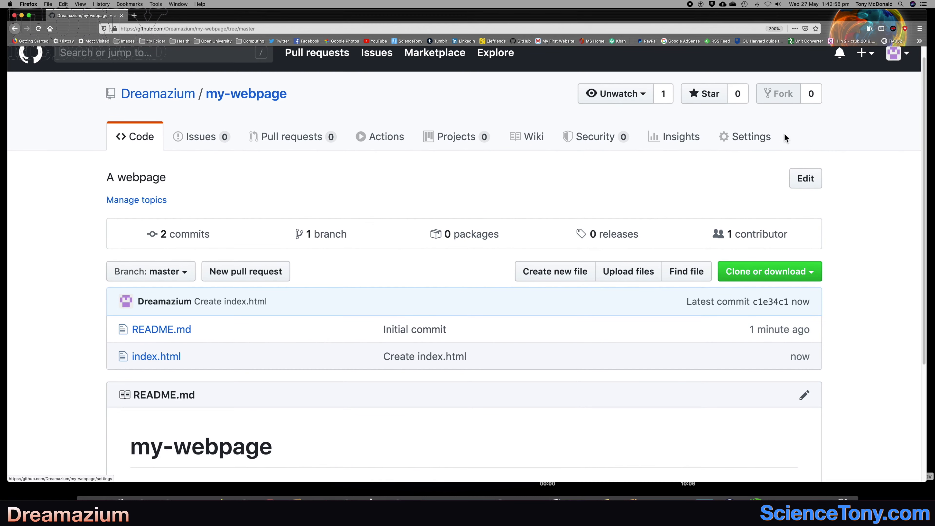
pyautogui.moveTo(785, 137); pyautogui.dragTo(731, 139)
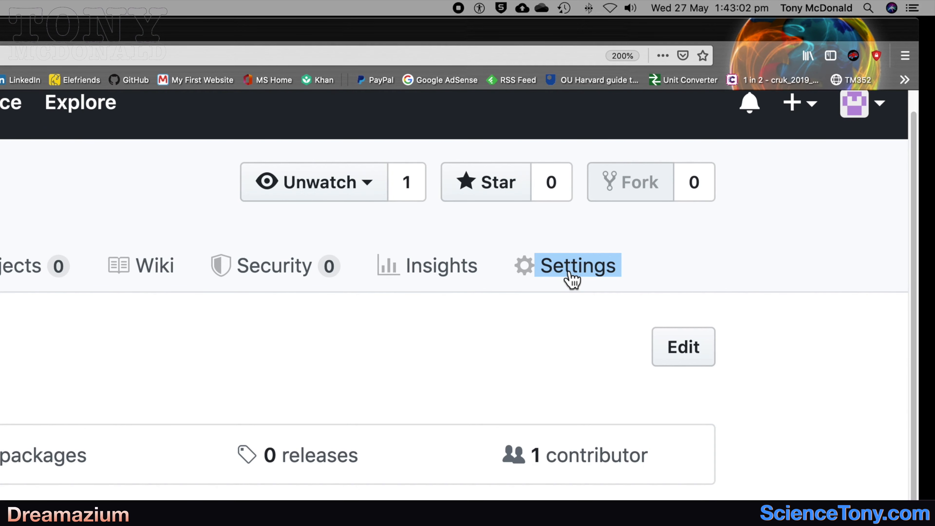
pyautogui.click(574, 275)
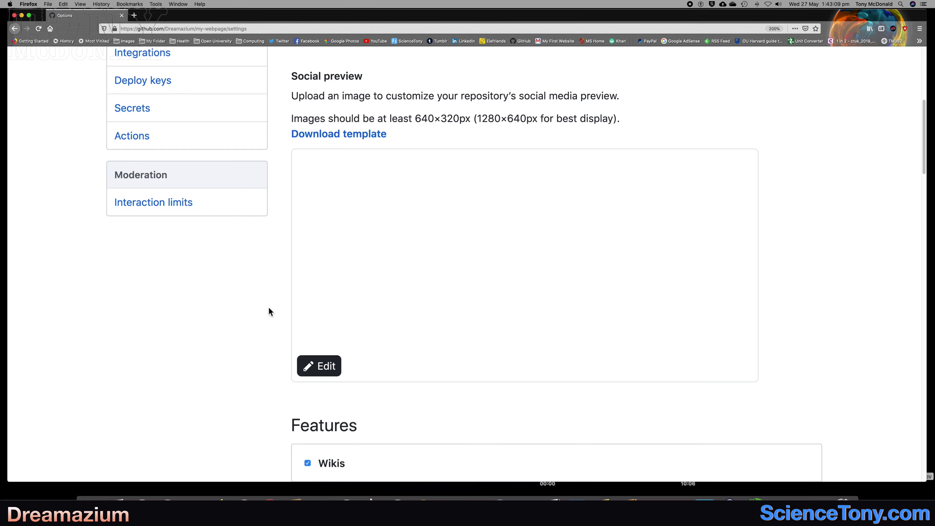
# Set the GitHub Pages source of the repository to the master branch.
pyautogui.scroll(-5, 268, 307)
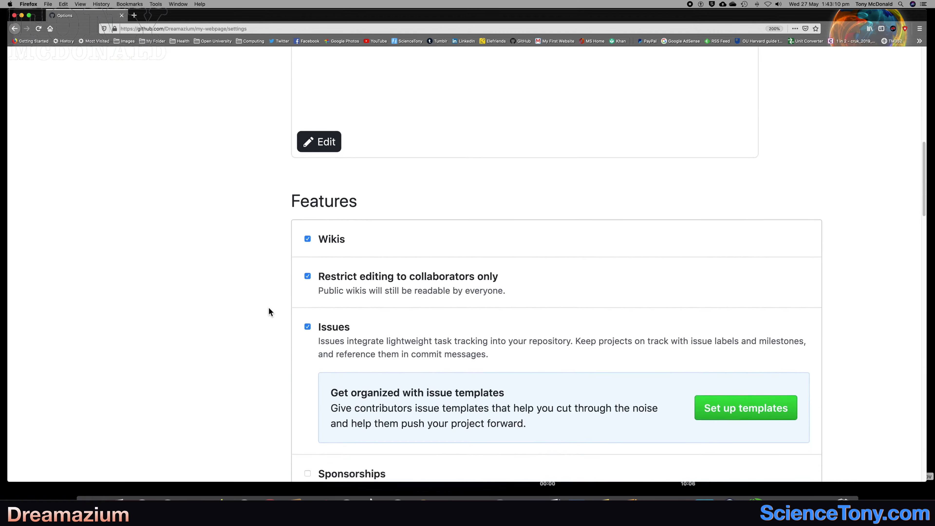
pyautogui.scroll(-10, 268, 309)
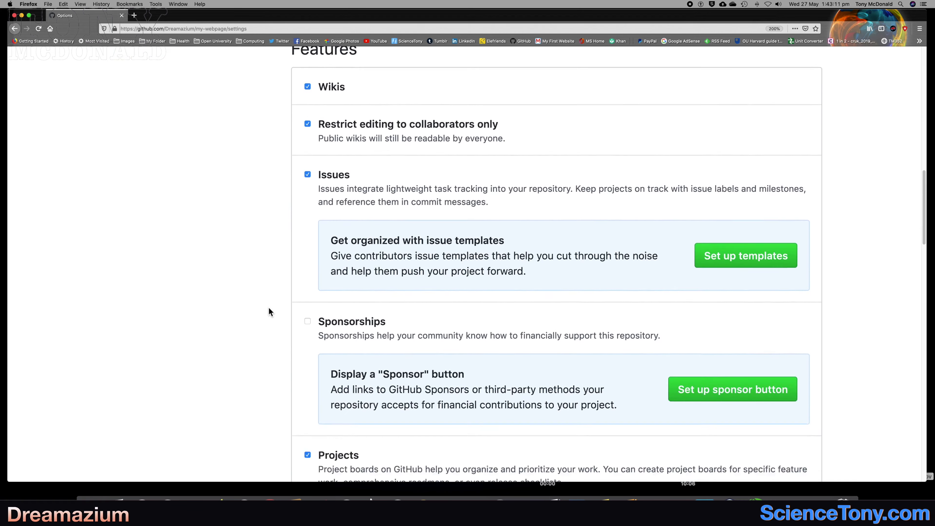
pyautogui.scroll(-10, 269, 311)
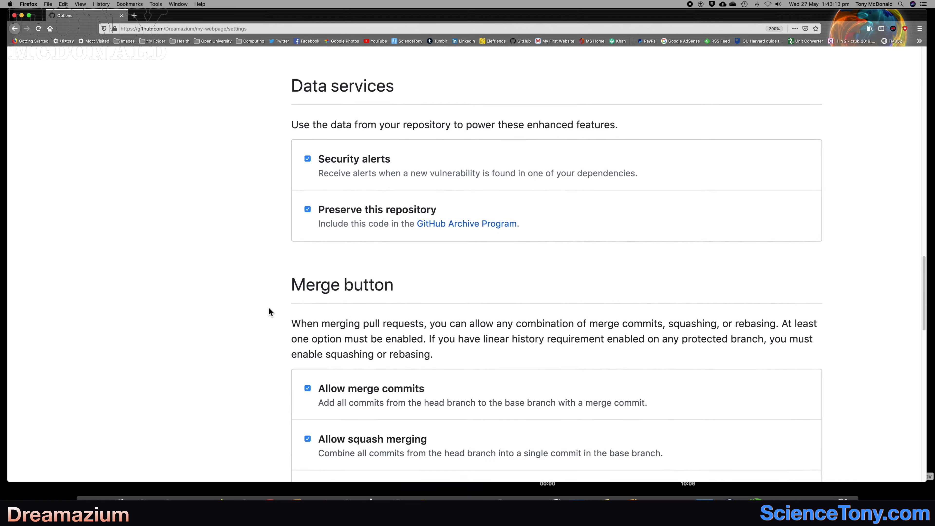
pyautogui.scroll(-4, 269, 311)
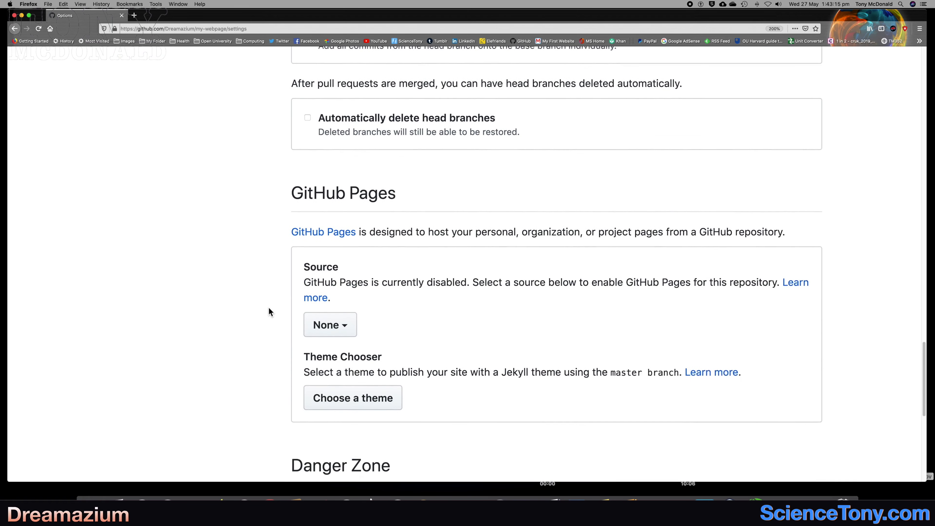
pyautogui.moveTo(291, 175); pyautogui.dragTo(389, 179)
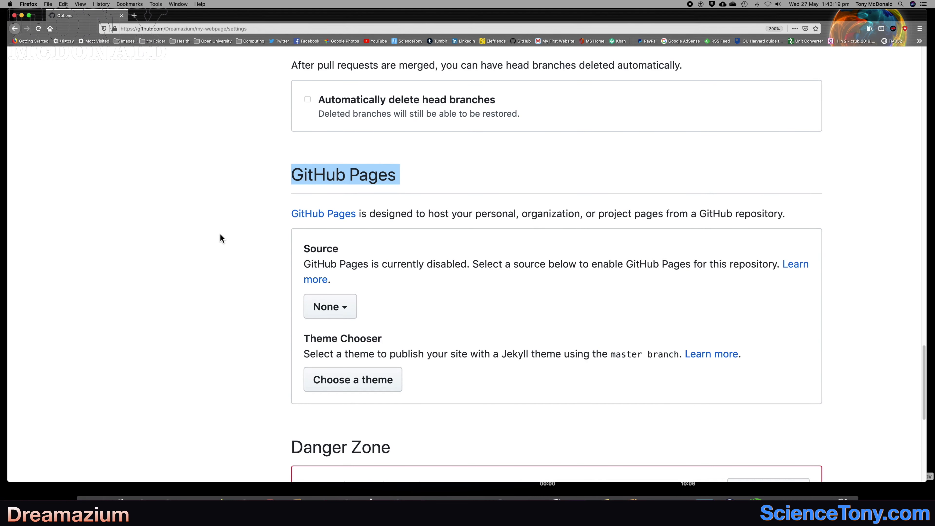
pyautogui.scroll(-2, 220, 235)
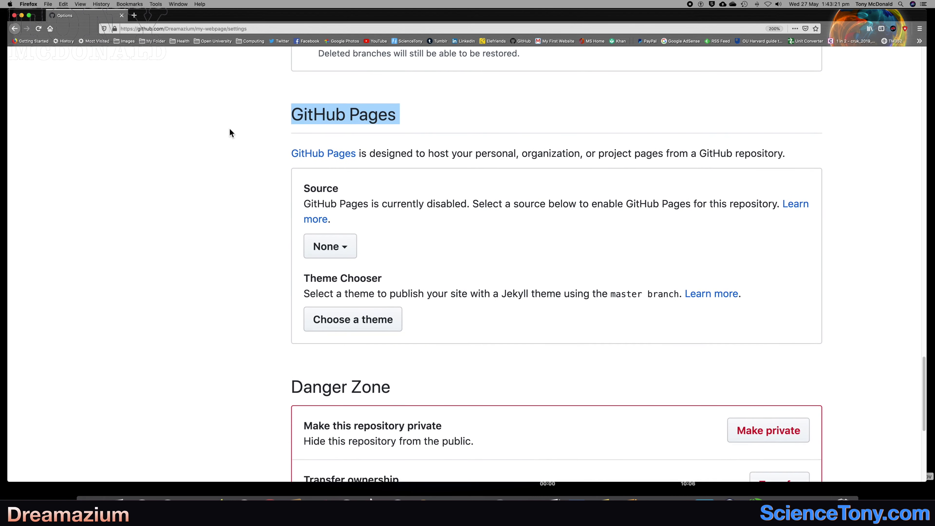
pyautogui.click(347, 252)
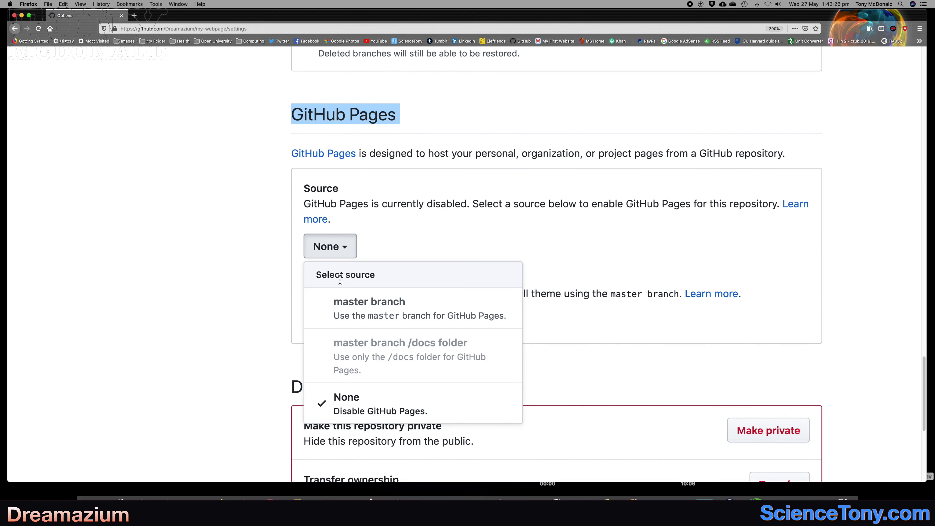
pyautogui.click(366, 315)
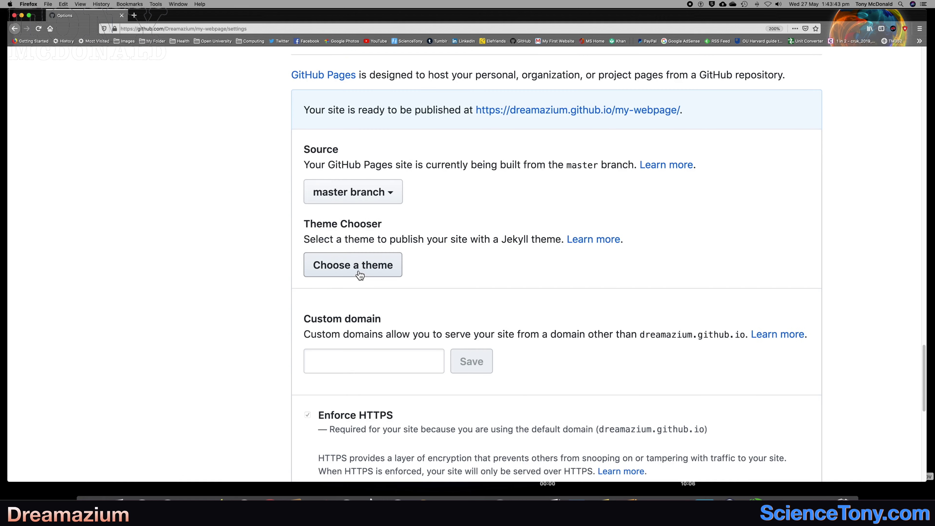
# Review the GitHub Pages theme, custom domain and HTTPS options and return to the repository's code page.
pyautogui.scroll(-2, 271, 283)
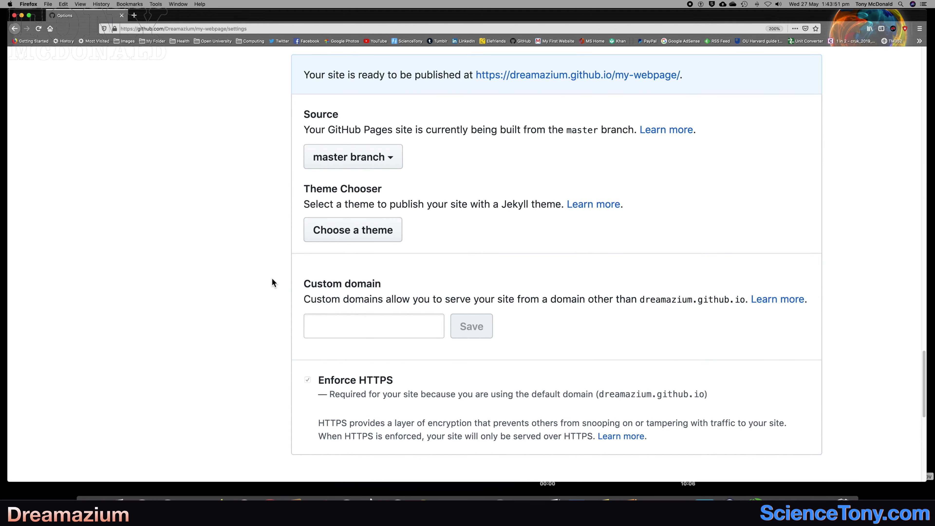
pyautogui.scroll(-6, 274, 256)
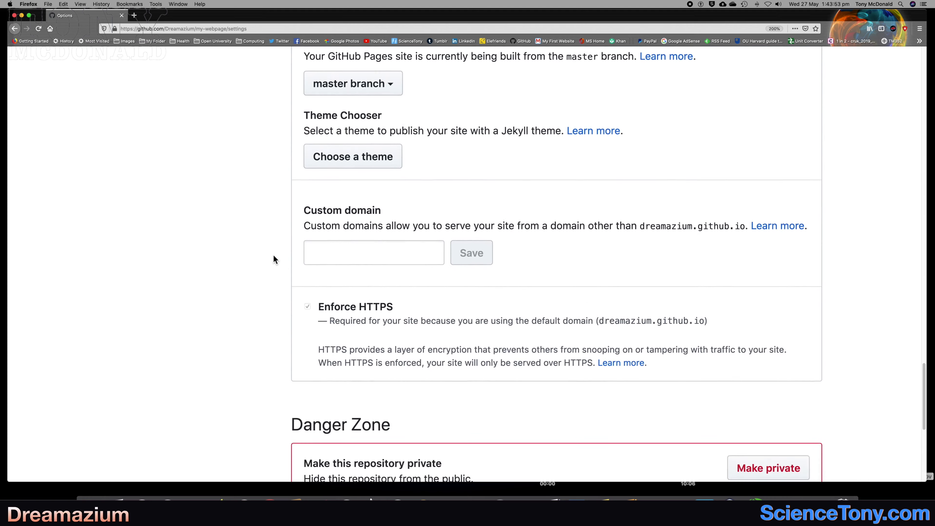
pyautogui.scroll(-1, 273, 255)
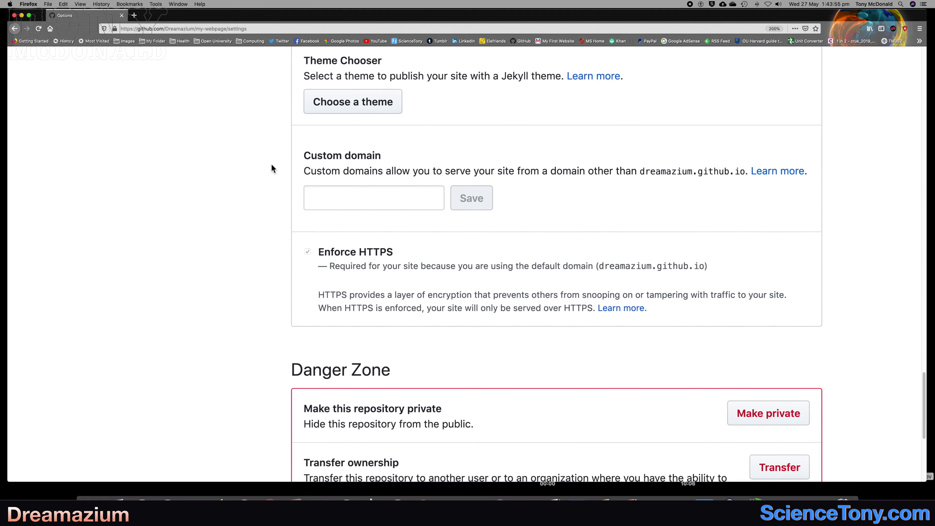
pyautogui.scroll(-2, 272, 169)
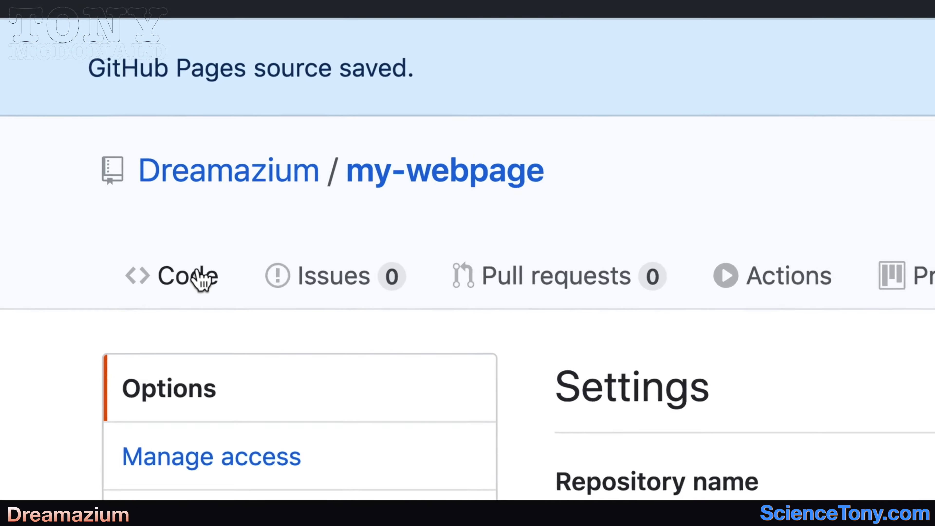
pyautogui.click(162, 228)
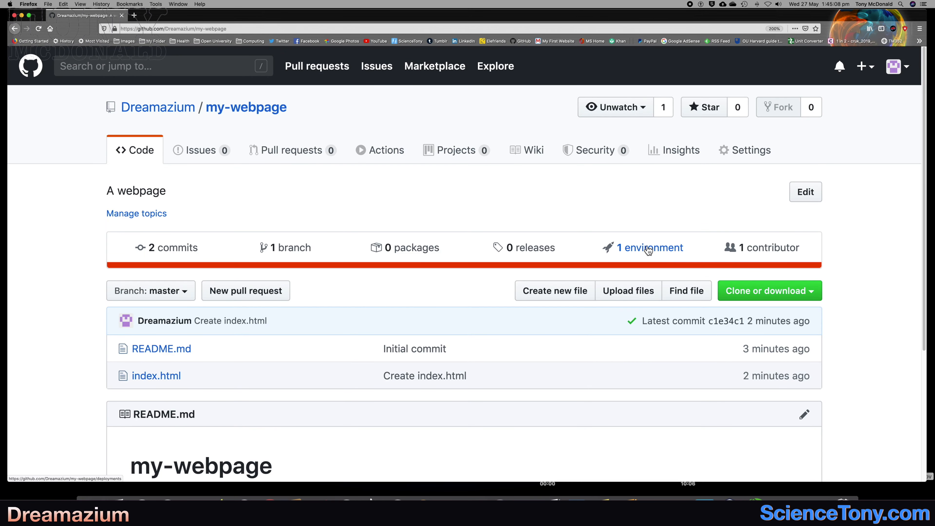
# Open the repository's environment, view the github-pages deployment to check the published heading, and close that page.
pyautogui.click(647, 249)
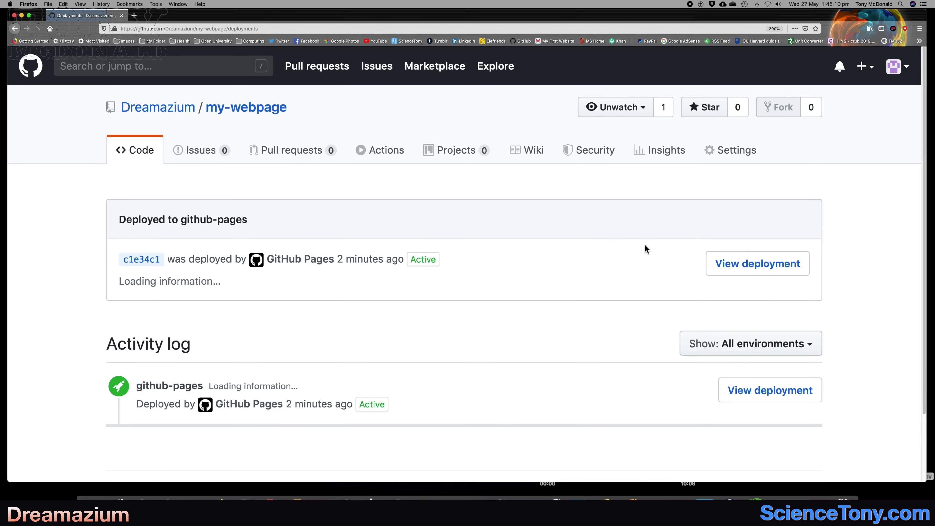
pyautogui.scroll(-1, 493, 287)
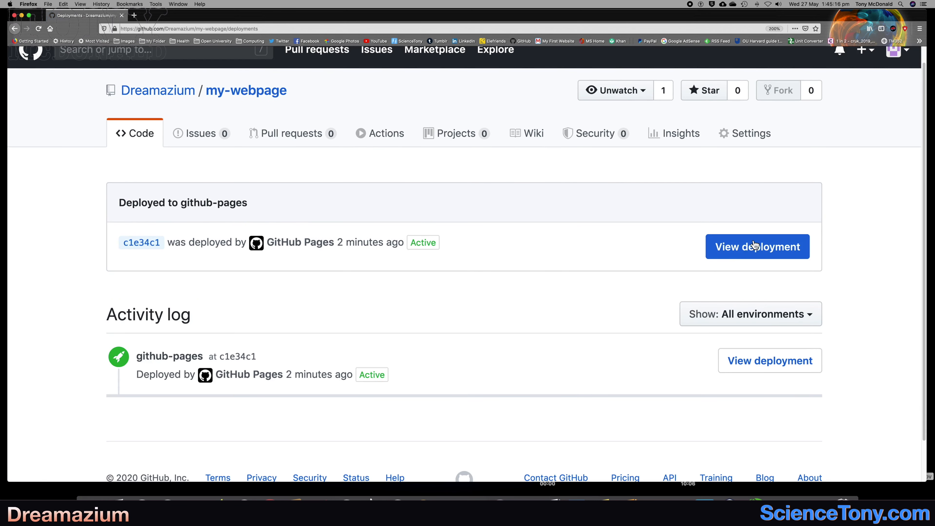
pyautogui.click(736, 254)
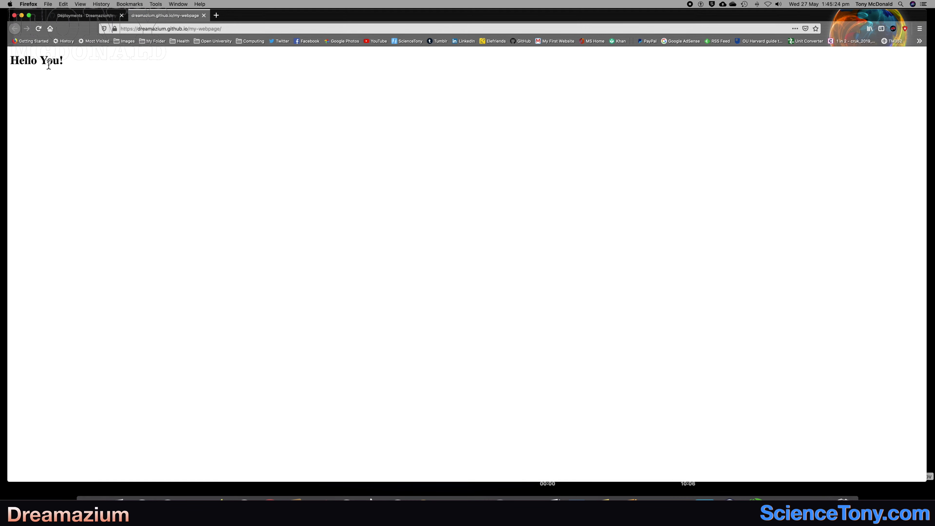
pyautogui.moveTo(71, 60); pyautogui.dragTo(10, 65)
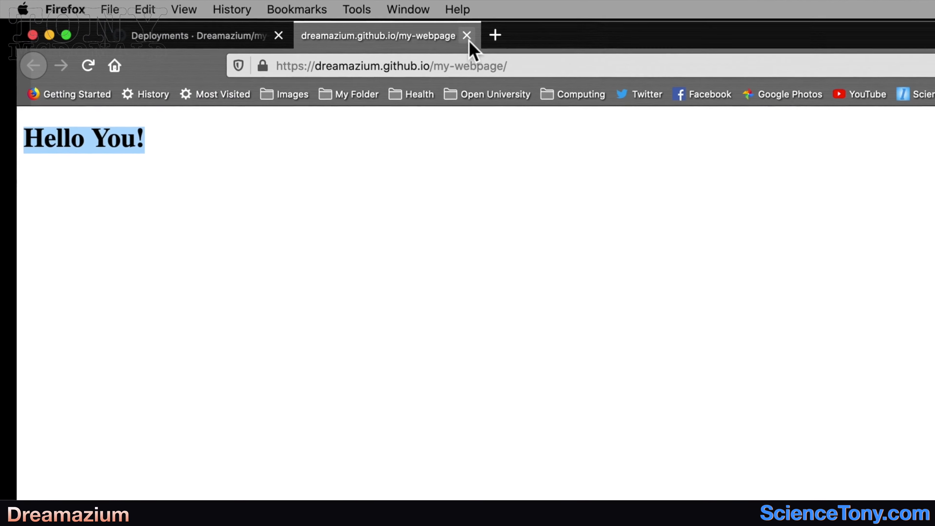
pyautogui.click(530, 41)
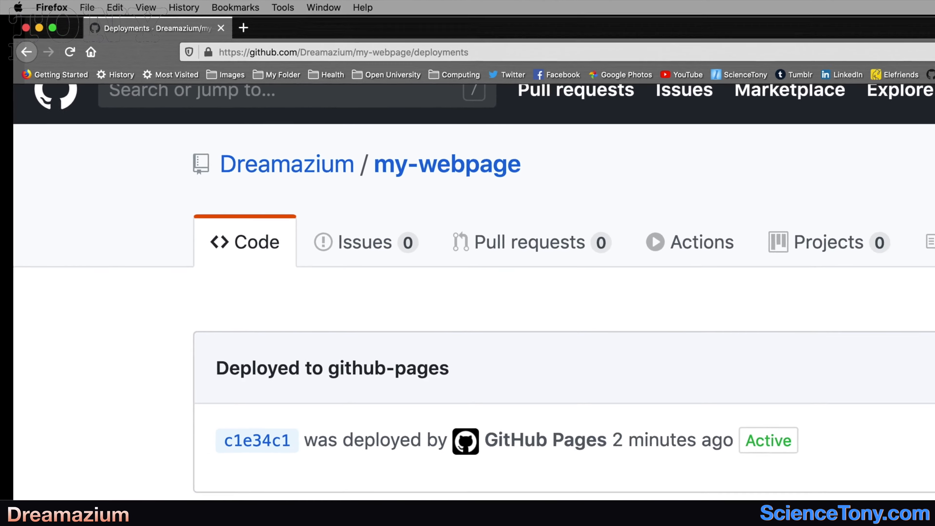
# Return to the repository's code page and look over its file list and README.
pyautogui.scroll(-3, 777, 480)
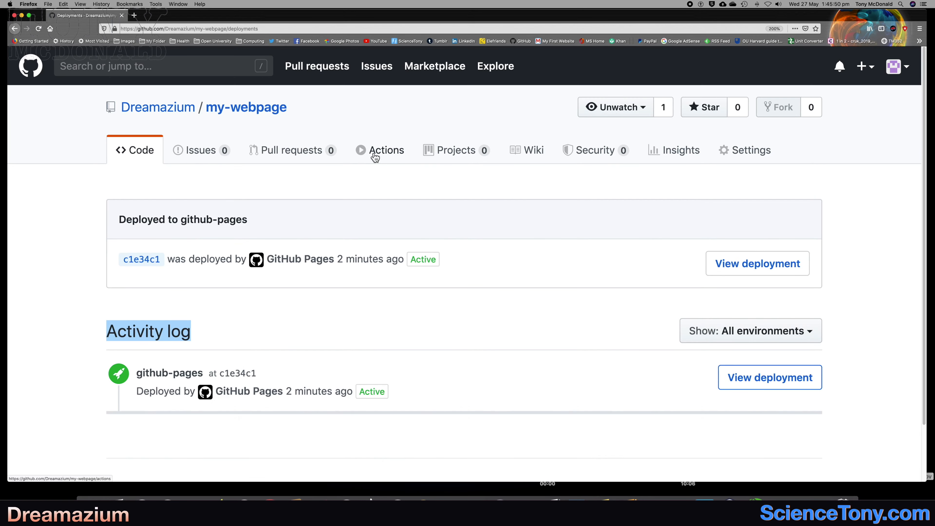
pyautogui.click(140, 161)
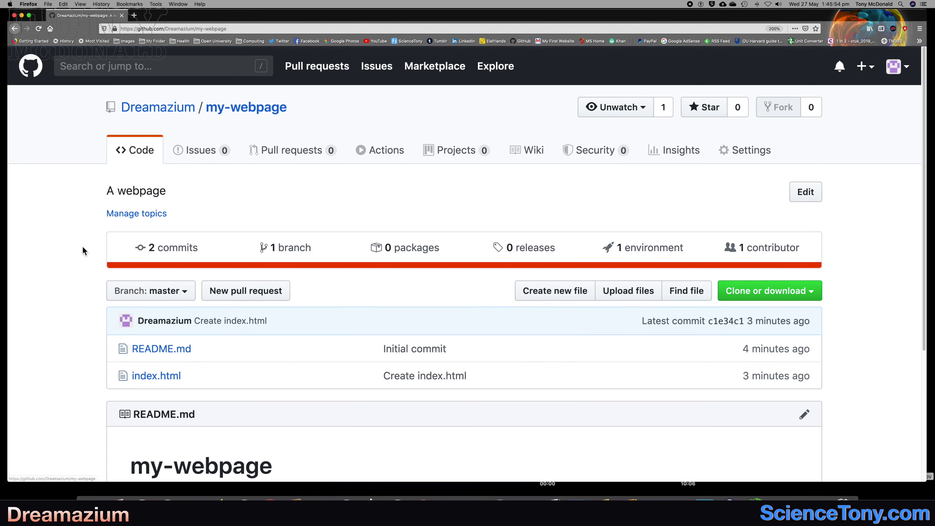
pyautogui.scroll(-2, 81, 249)
pyautogui.scroll(-2, 81, 249)
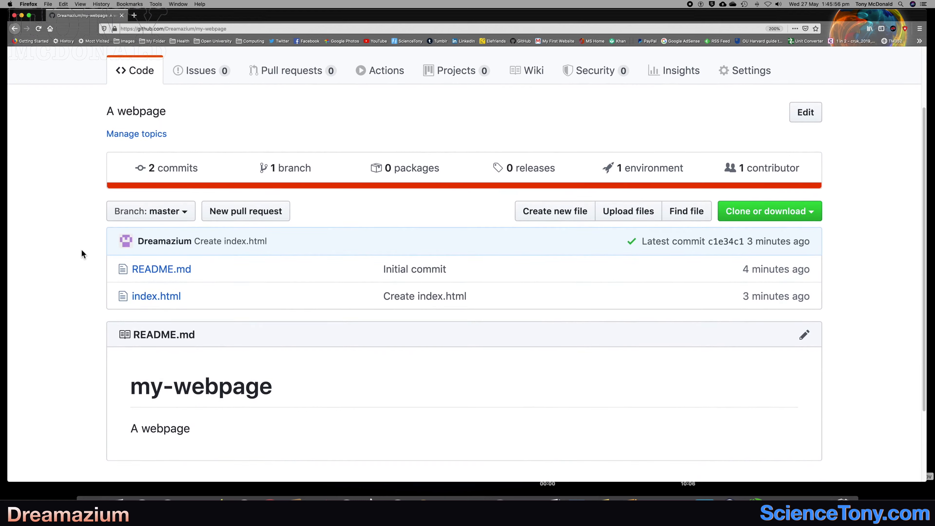
pyautogui.scroll(-3, 81, 253)
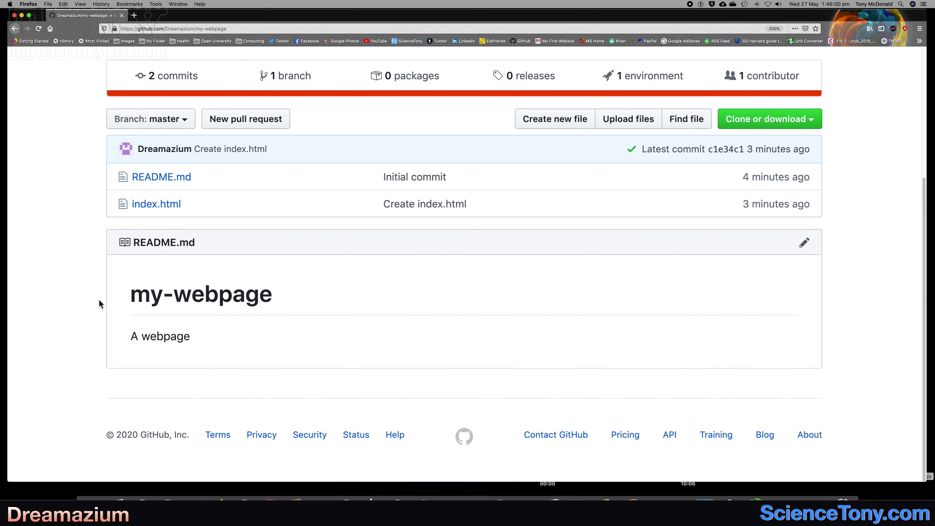
pyautogui.scroll(5, 99, 299)
pyautogui.scroll(-2, 99, 300)
pyautogui.scroll(2, 99, 299)
# Open the github-pages deployment from the repository's environment again and copy the published page's web address.
pyautogui.click(635, 252)
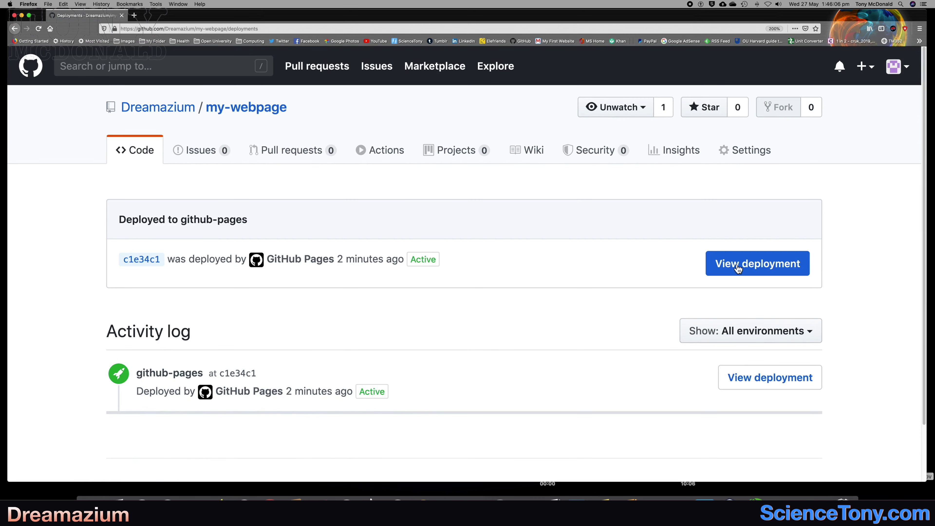
pyautogui.click(737, 268)
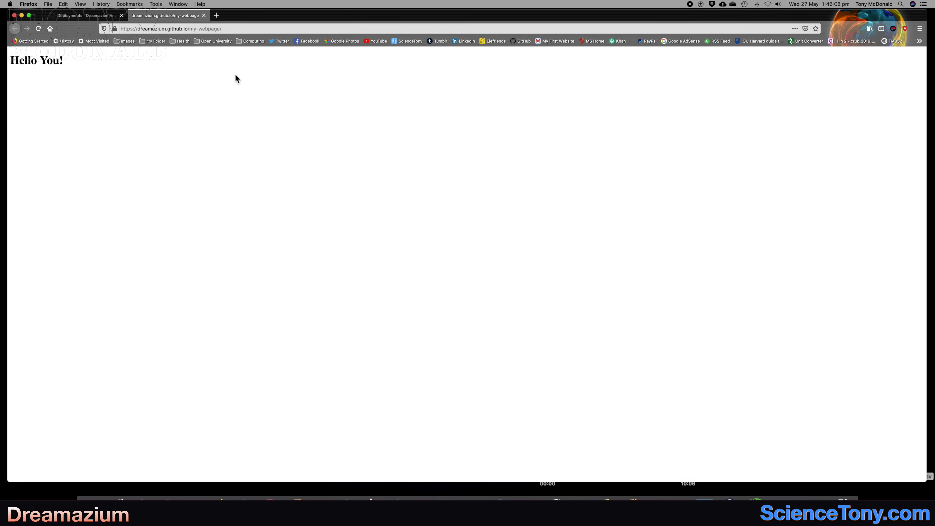
pyautogui.click(171, 29)
pyautogui.press('super+c')
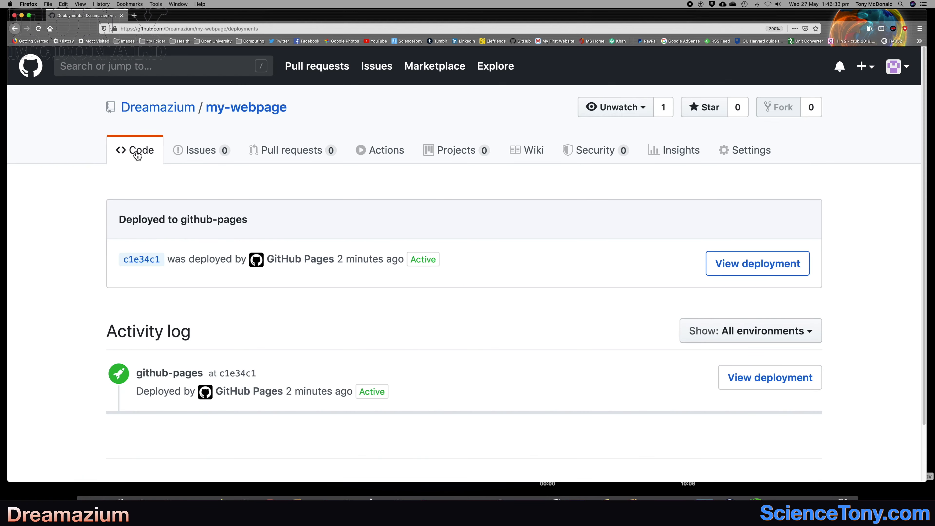
pyautogui.click(138, 155)
pyautogui.scroll(-2, 84, 293)
pyautogui.scroll(-5, 84, 294)
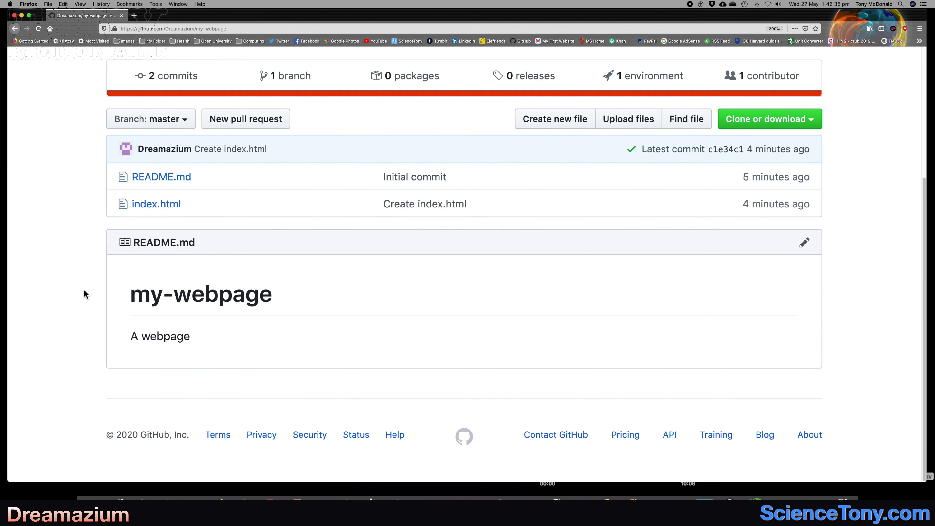
pyautogui.click(802, 244)
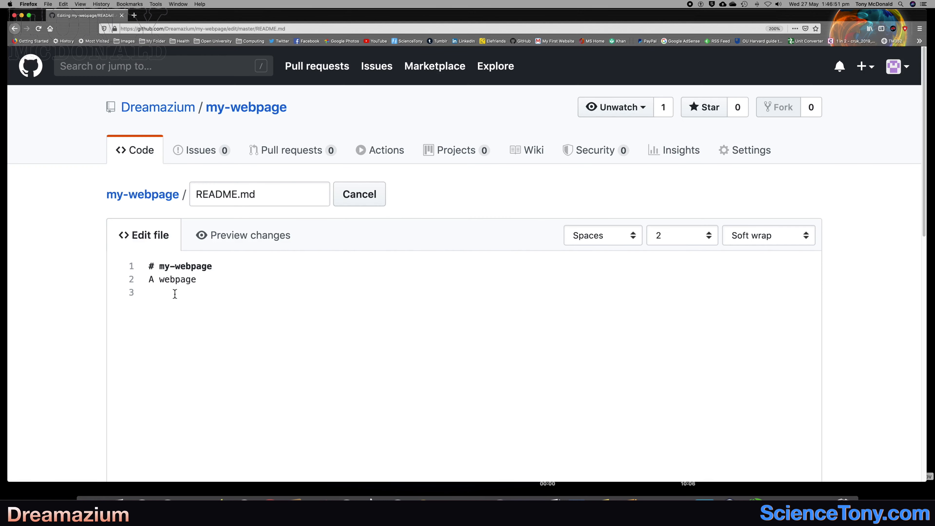
pyautogui.press('super+v')
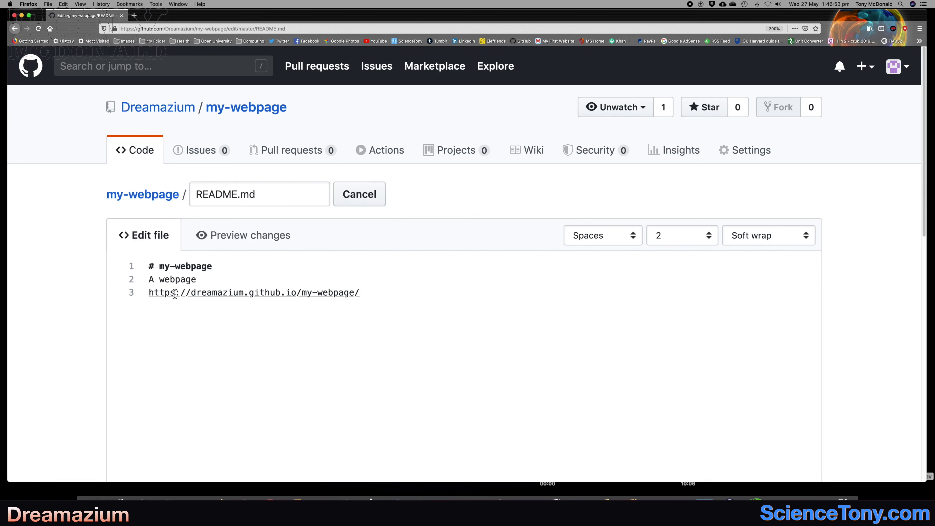
pyautogui.scroll(-5, 81, 323)
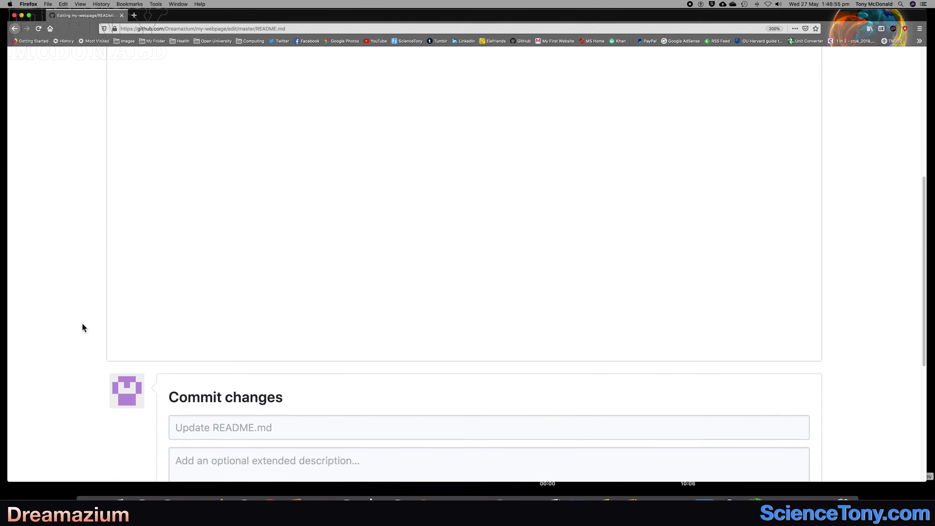
pyautogui.click(189, 363)
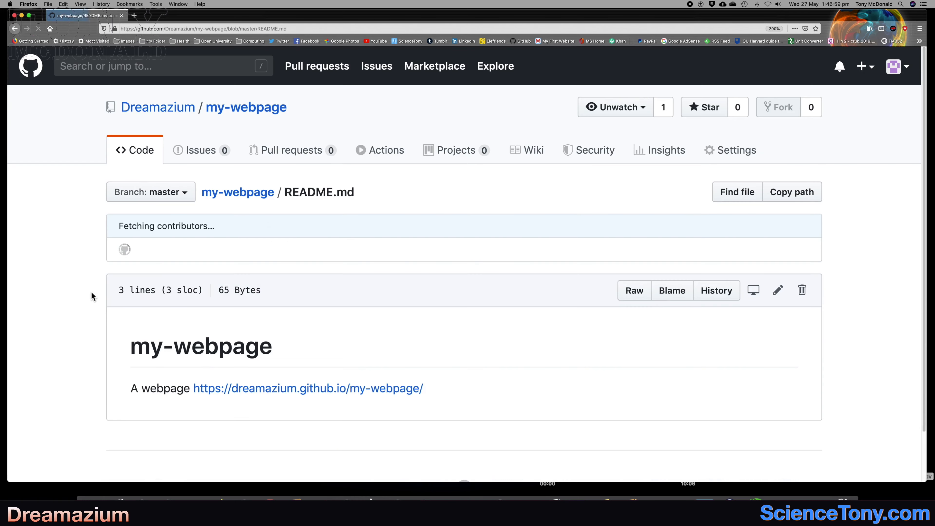
pyautogui.scroll(-2, 91, 261)
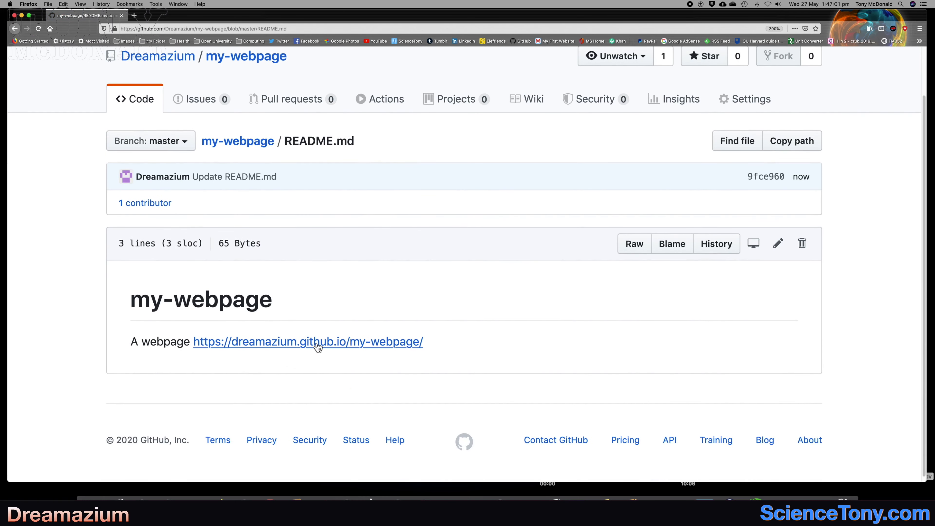
pyautogui.click(315, 344)
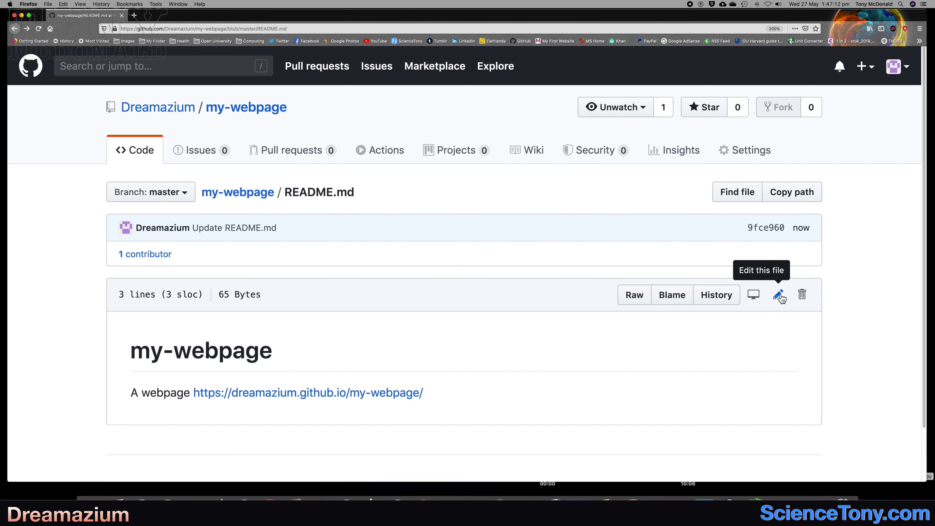
# Switch to Brackets, deselect the code in Web-template1.html and start a live preview of the page in Chrome.
pyautogui.click(704, 497)
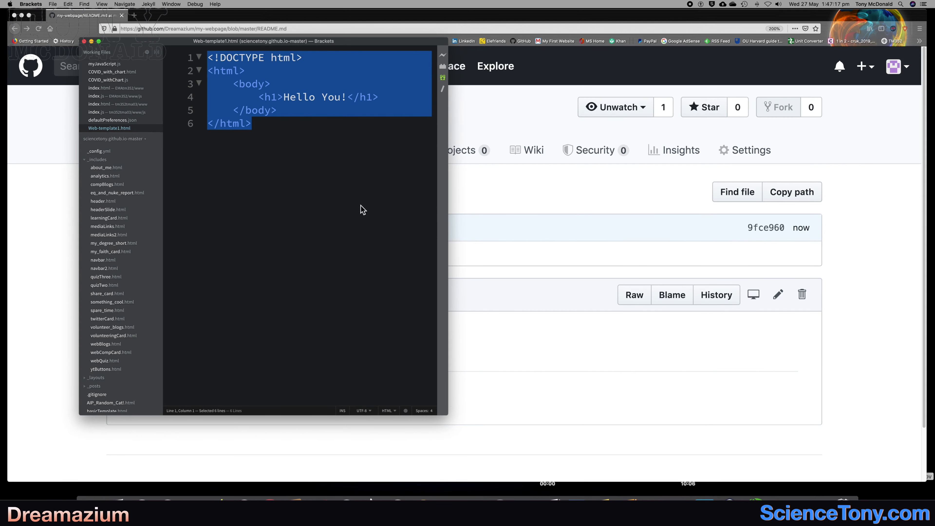
pyautogui.click(271, 112)
pyautogui.moveTo(265, 130)
pyautogui.mouseDown()
pyautogui.moveTo(217, 71)
pyautogui.moveTo(267, 132)
pyautogui.mouseUp()
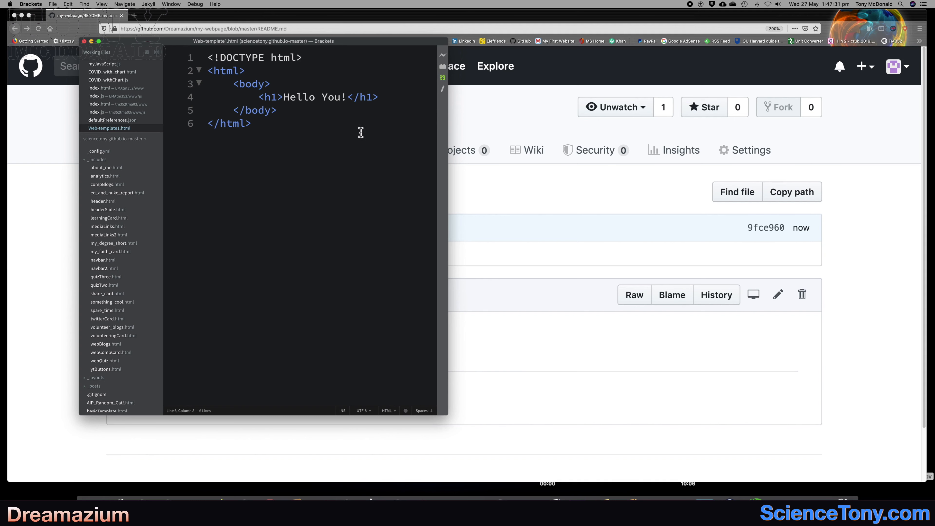
pyautogui.click(443, 56)
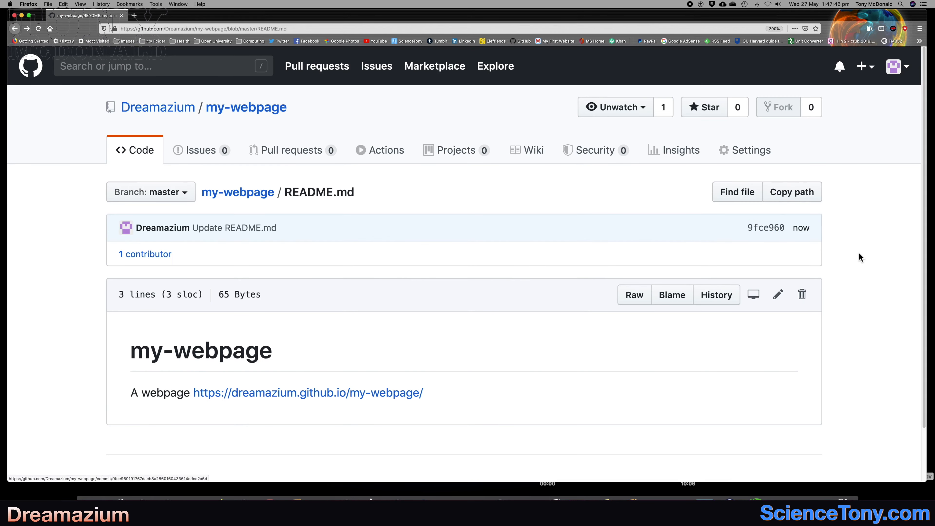
# Go back to the my-webpage repository's code page in Firefox and open index.html to view its code.
pyautogui.scroll(-2, 260, 271)
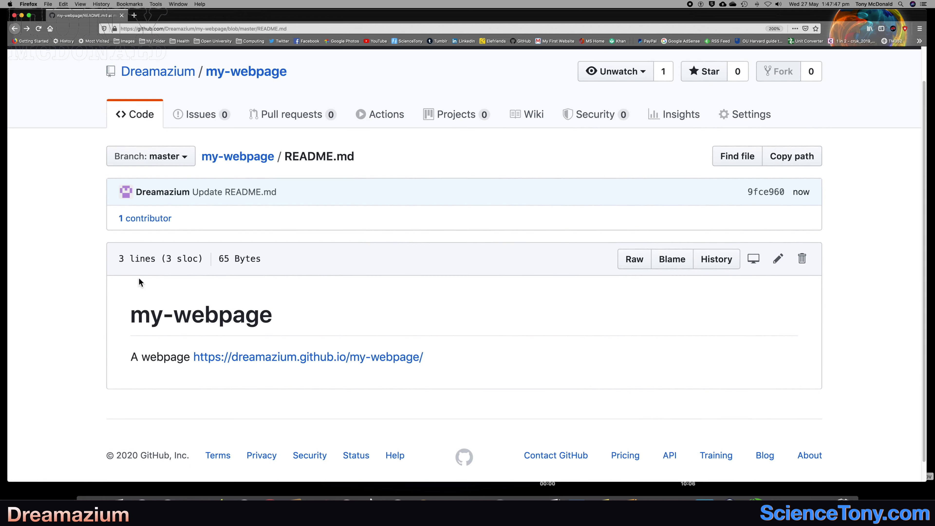
pyautogui.click(147, 116)
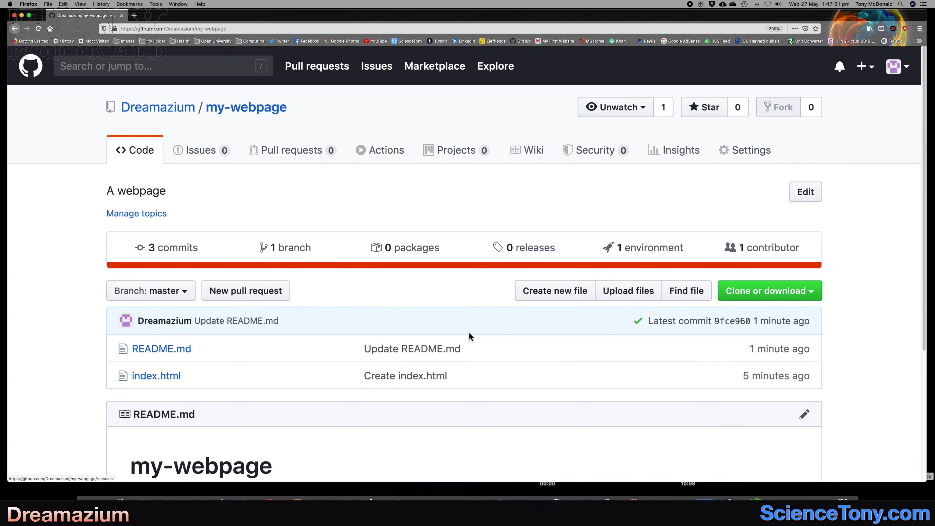
pyautogui.scroll(-2, 471, 350)
pyautogui.scroll(-1, 472, 361)
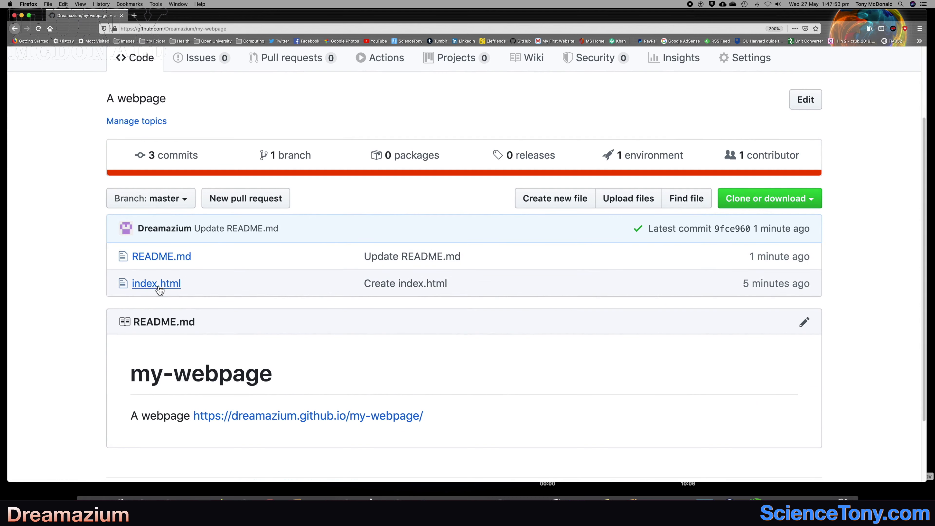
pyautogui.click(149, 287)
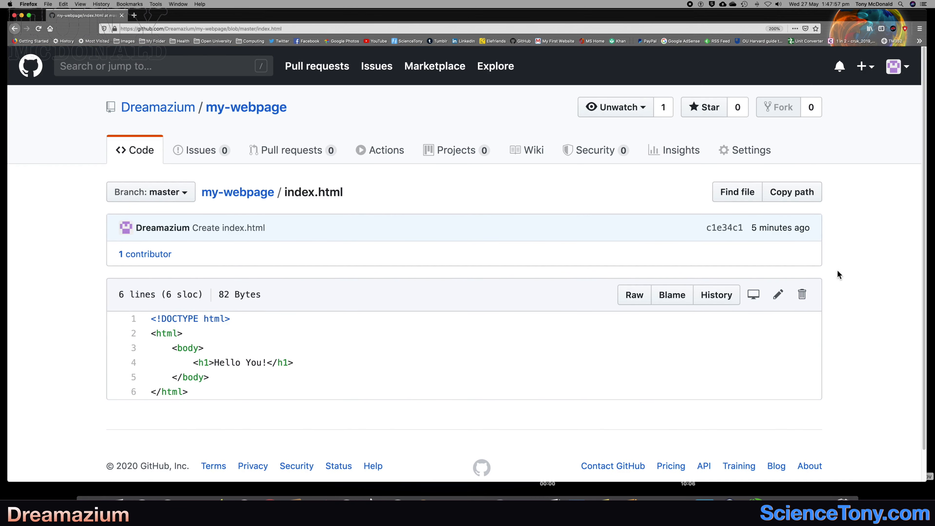
pyautogui.scroll(-1, 837, 271)
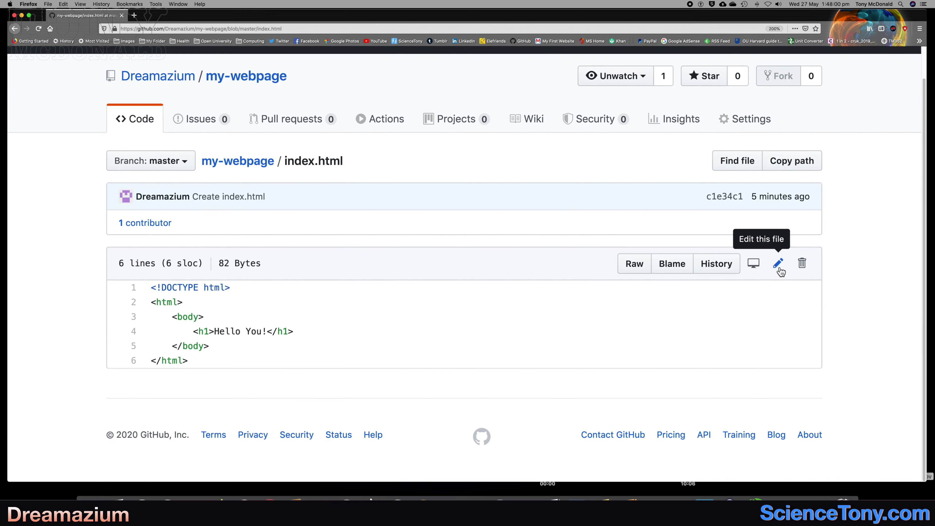